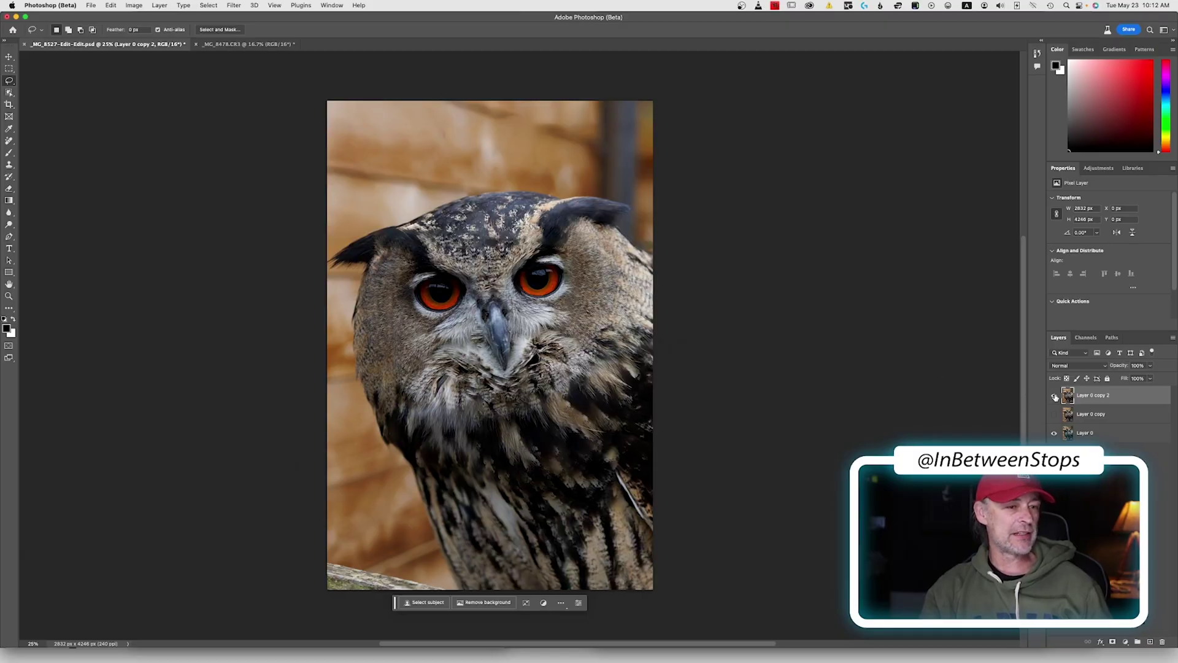
# Step: Check the fence-free layer, then select the owl with Object Selection's Select Subject
pyautogui.click(1055, 396)
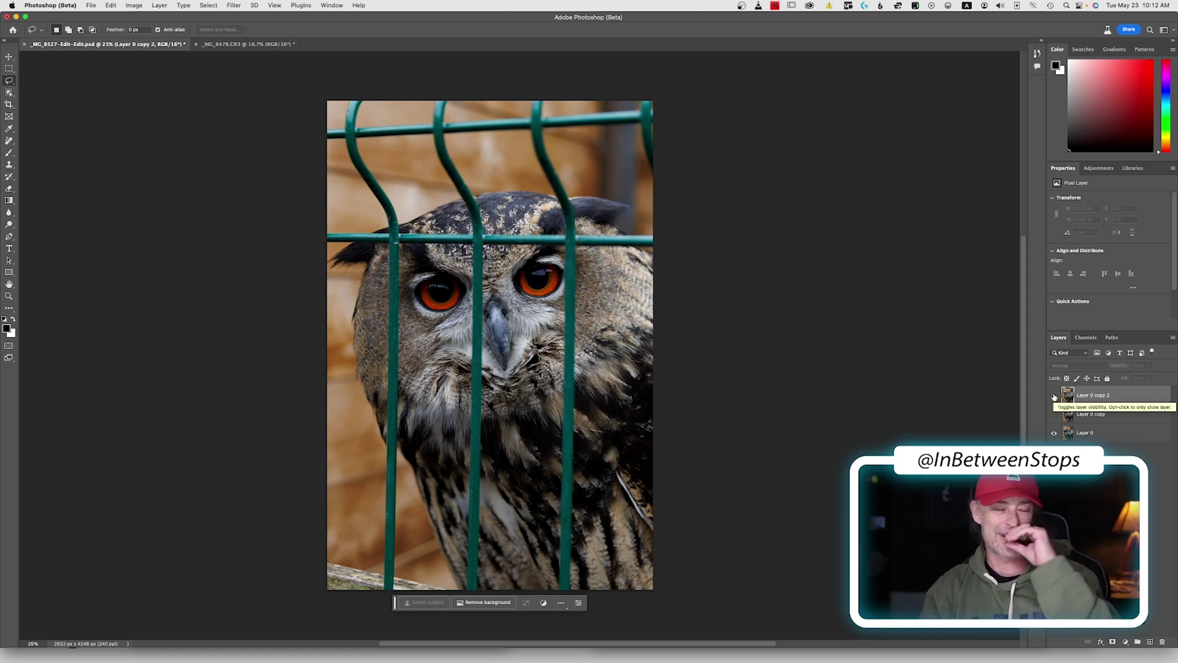
pyautogui.click(1055, 397)
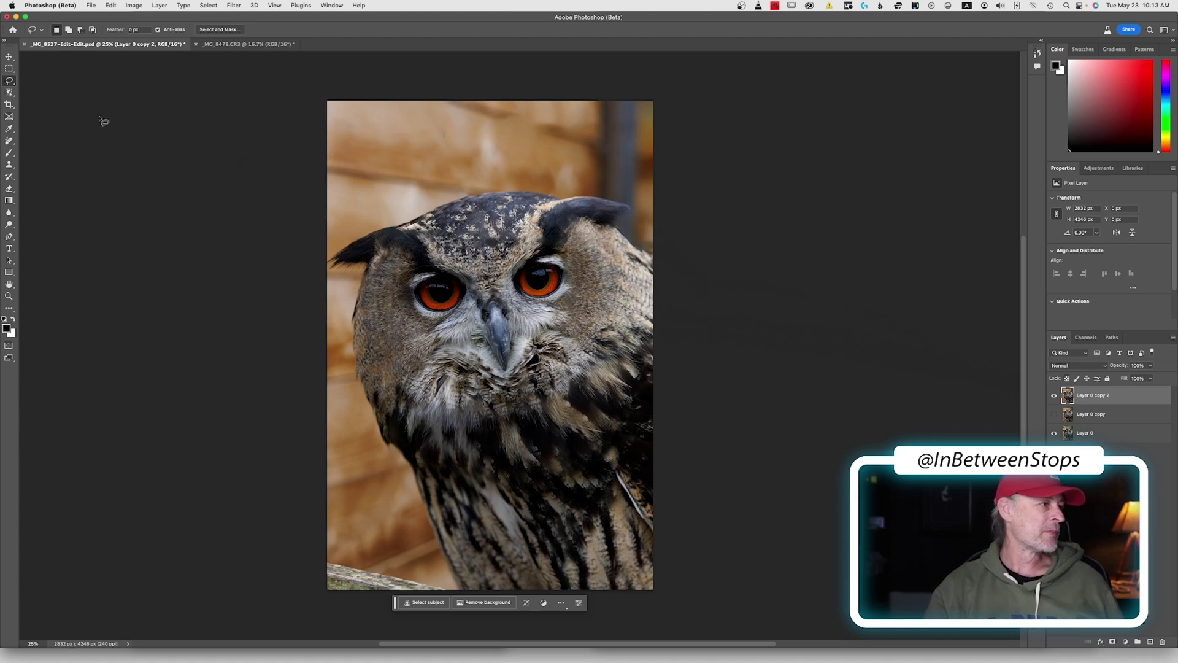
pyautogui.click(9, 92)
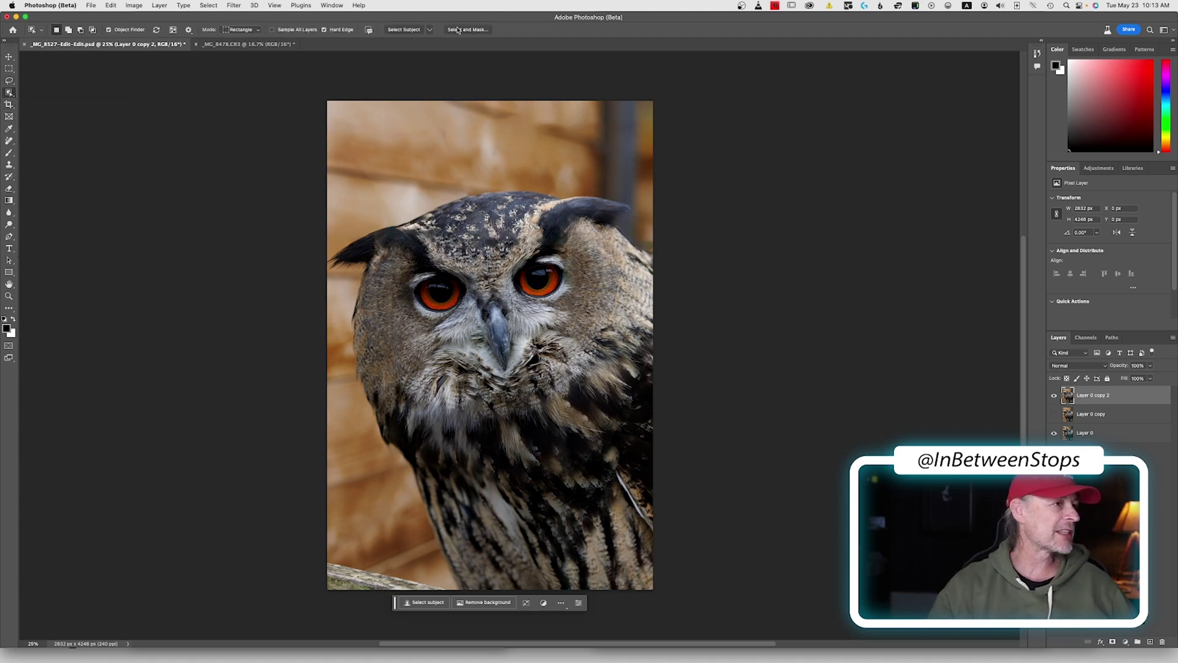
pyautogui.click(432, 32)
pyautogui.click(421, 38)
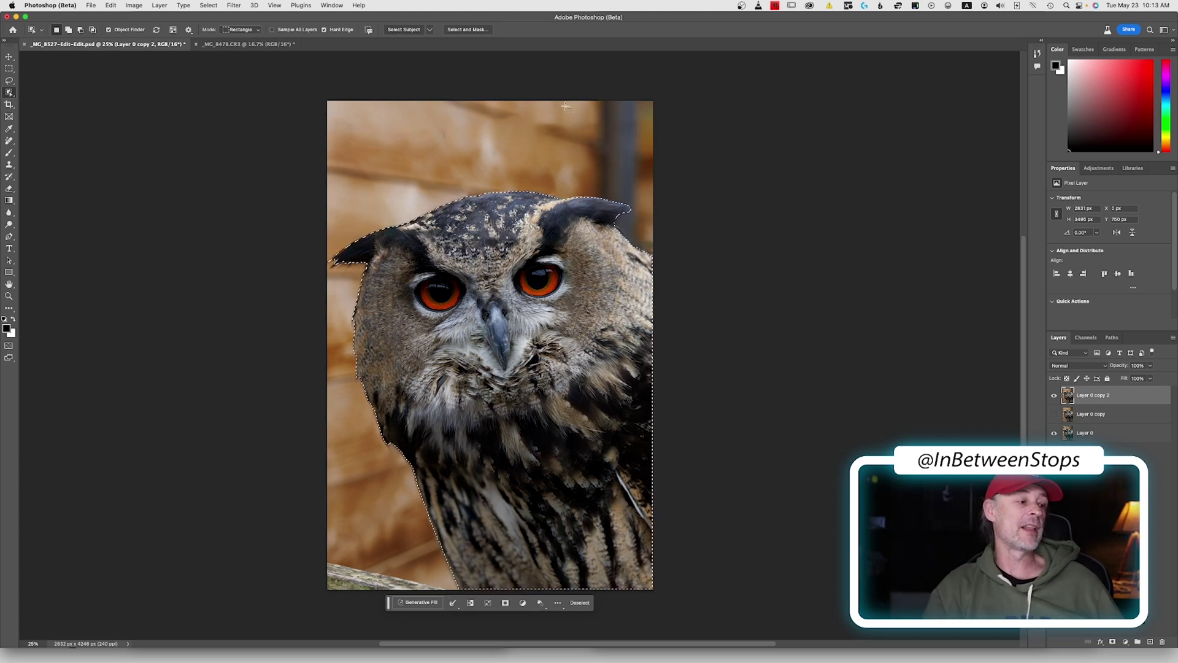
# Step: Invert the selection so only the background around the owl is selected
pyautogui.click(236, 5)
pyautogui.moveTo(213, 5)
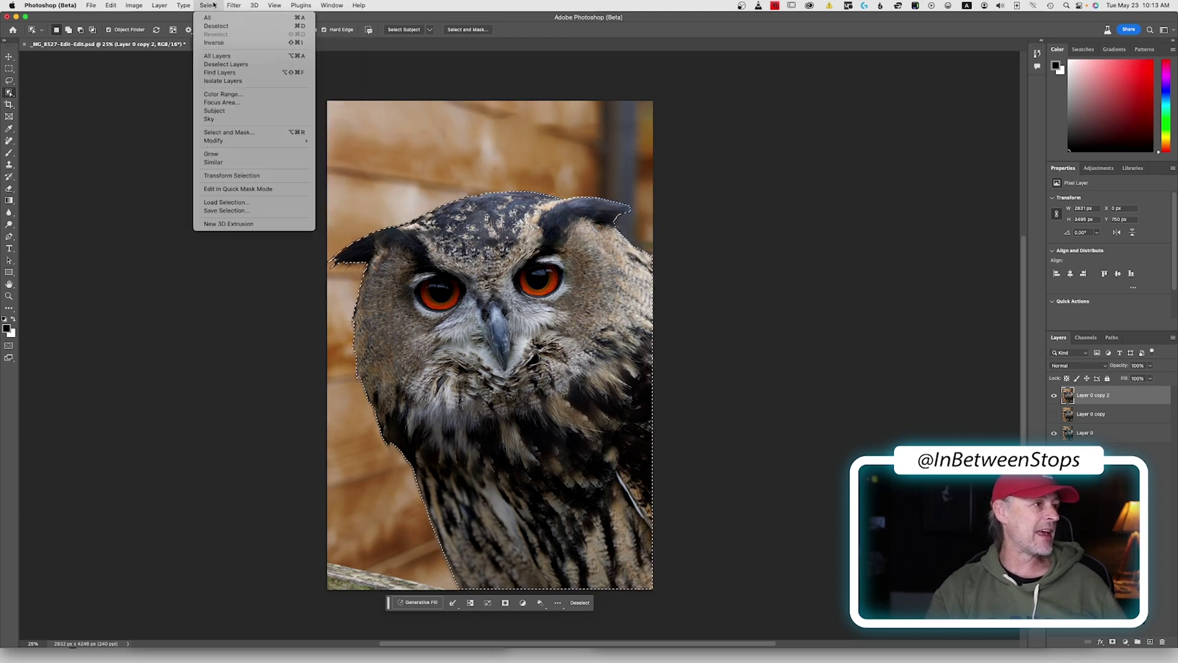
pyautogui.click(214, 42)
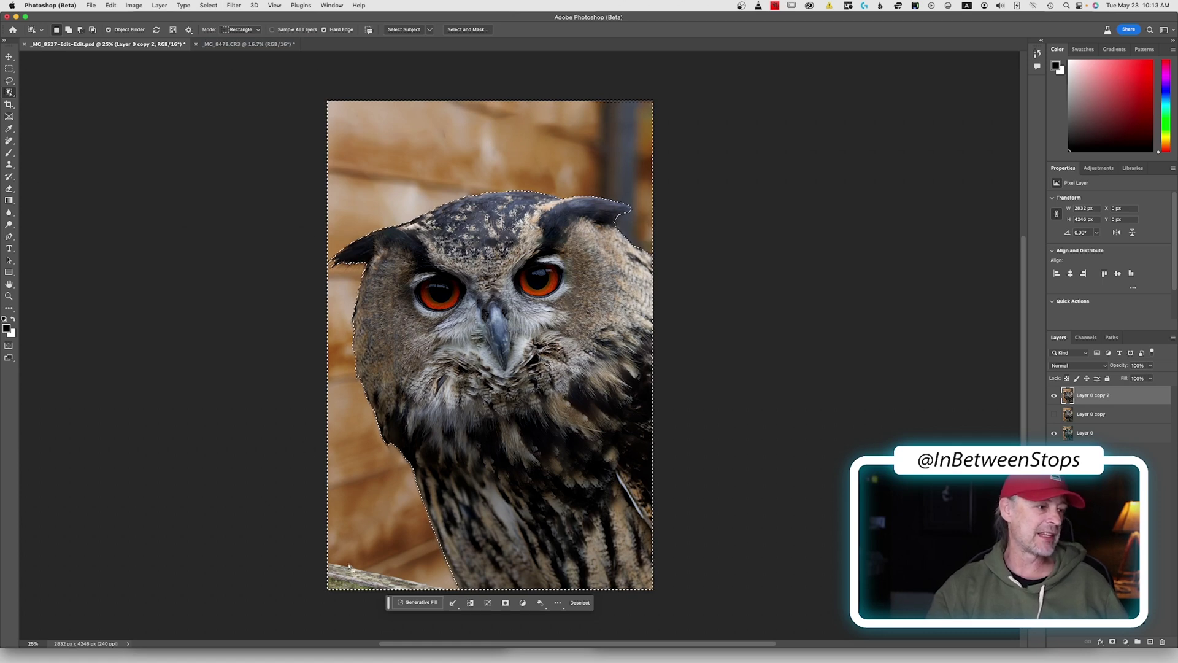
# Step: Generate a forest background behind the owl from the prompt 'a forrest'
pyautogui.press('q')
pyautogui.press('q')
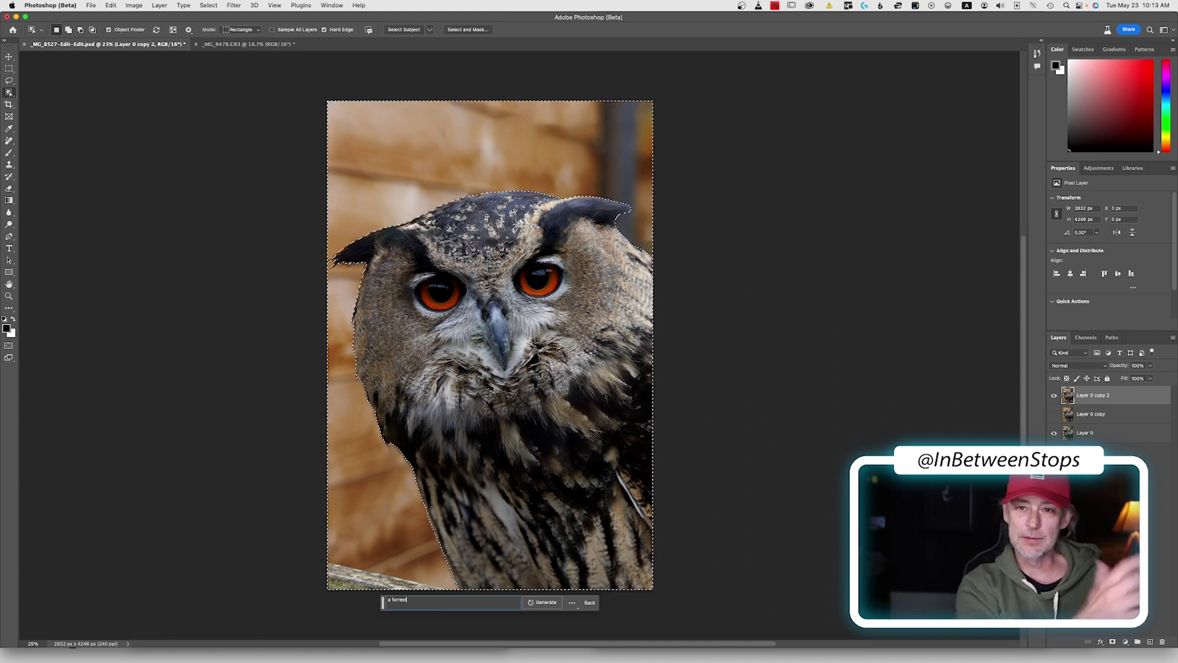
pyautogui.press('Return')
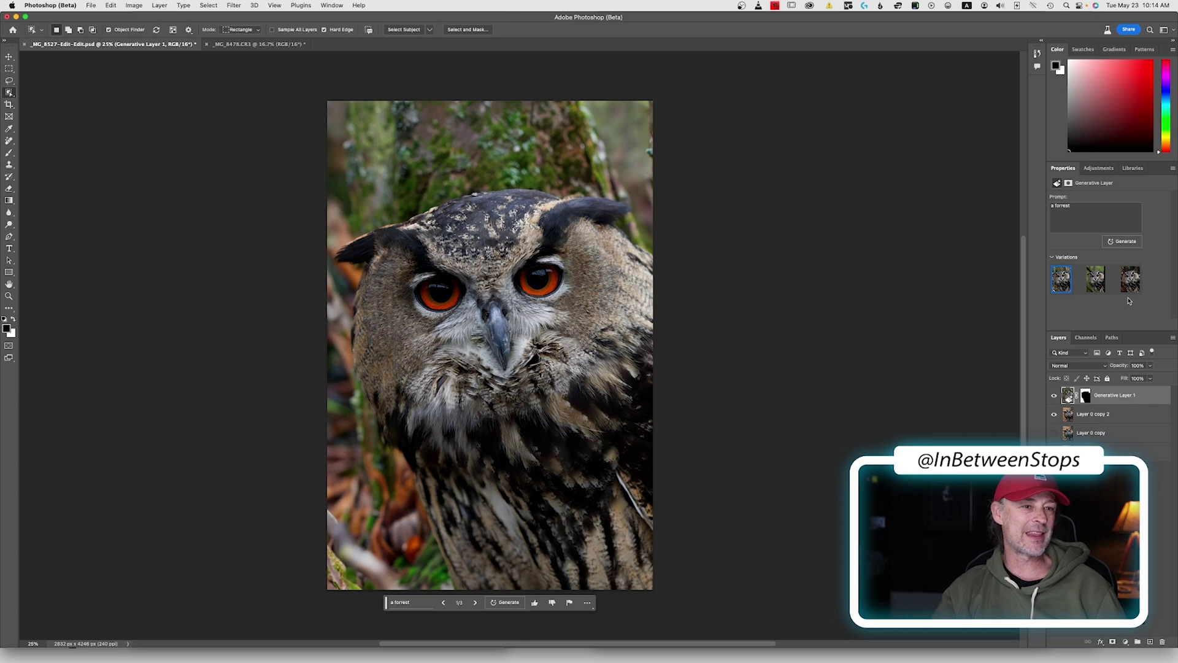
# Step: Compare the forest variations and keep the soft, blurred green second one
pyautogui.click(1097, 286)
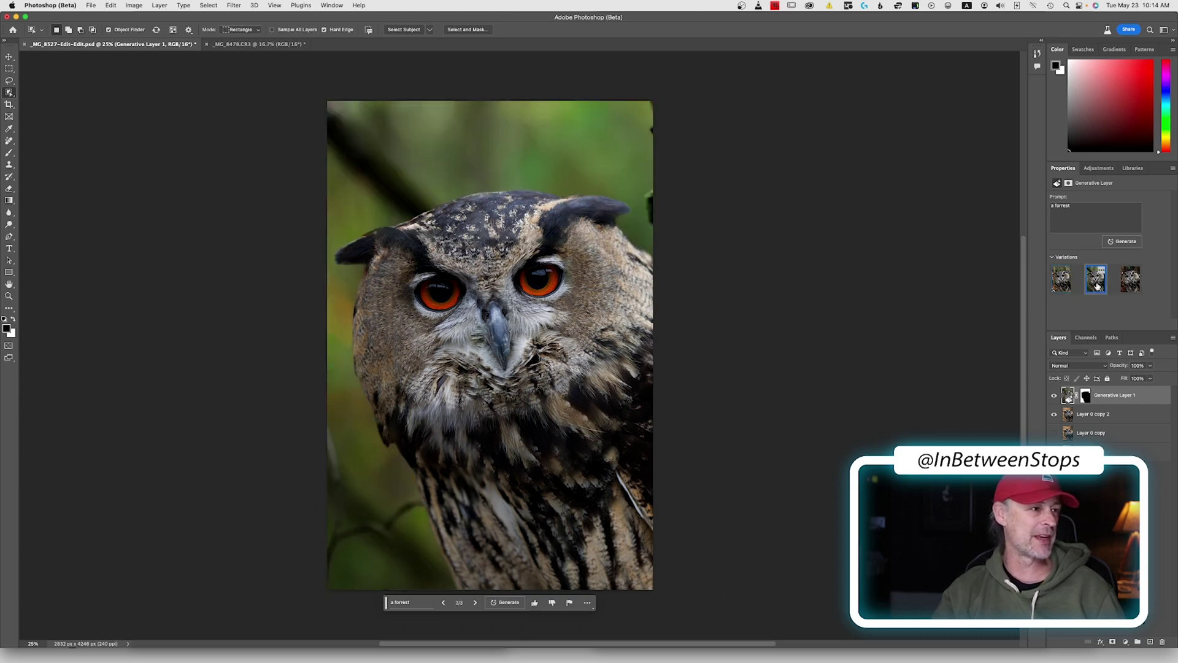
pyautogui.click(1129, 281)
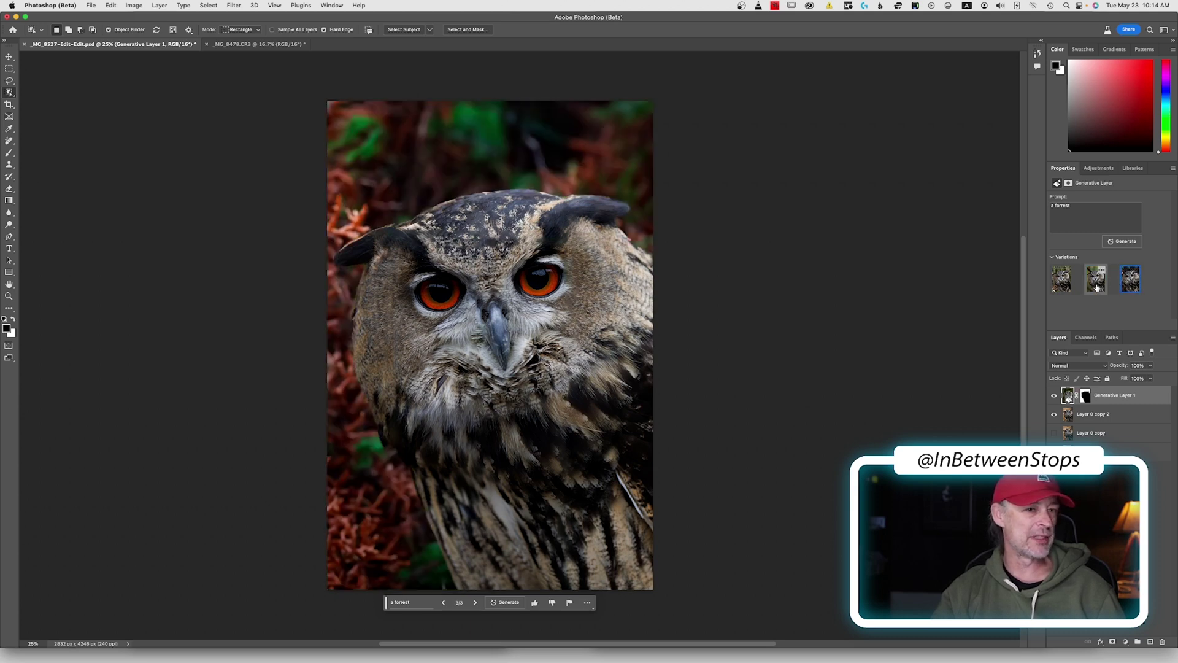
pyautogui.click(1096, 288)
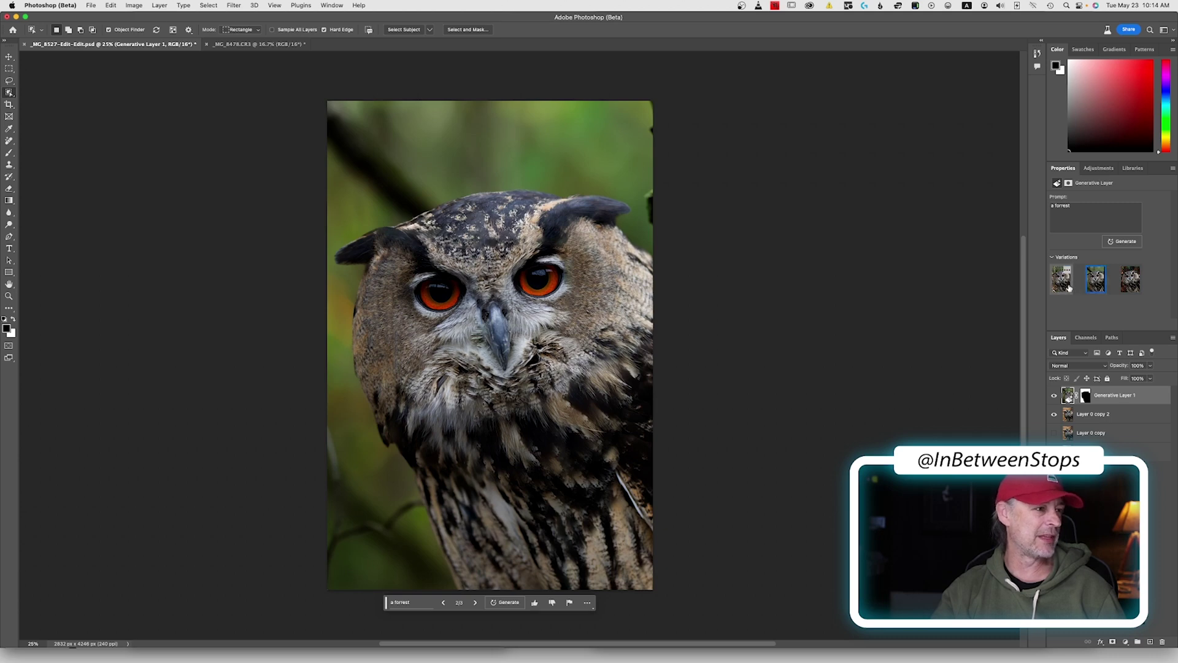
pyautogui.click(1092, 288)
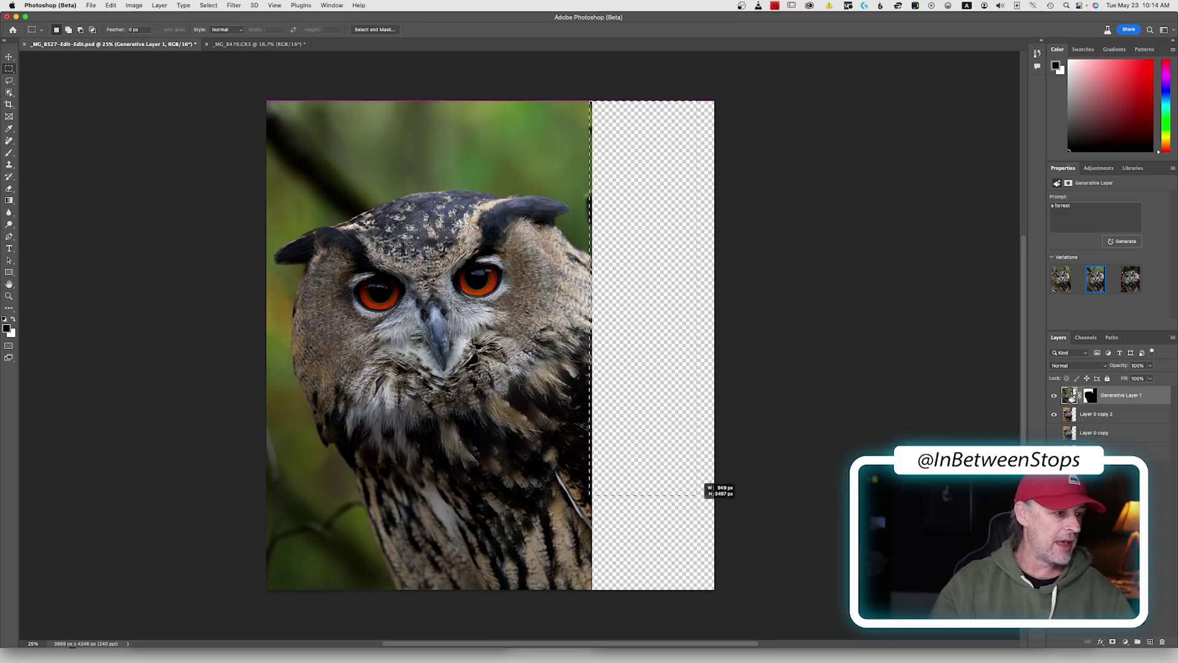
# Step: Select the empty right-hand strip and generative-fill it with 'owl in forrest'
pyautogui.moveTo(710, 579); pyautogui.dragTo(713, 588)
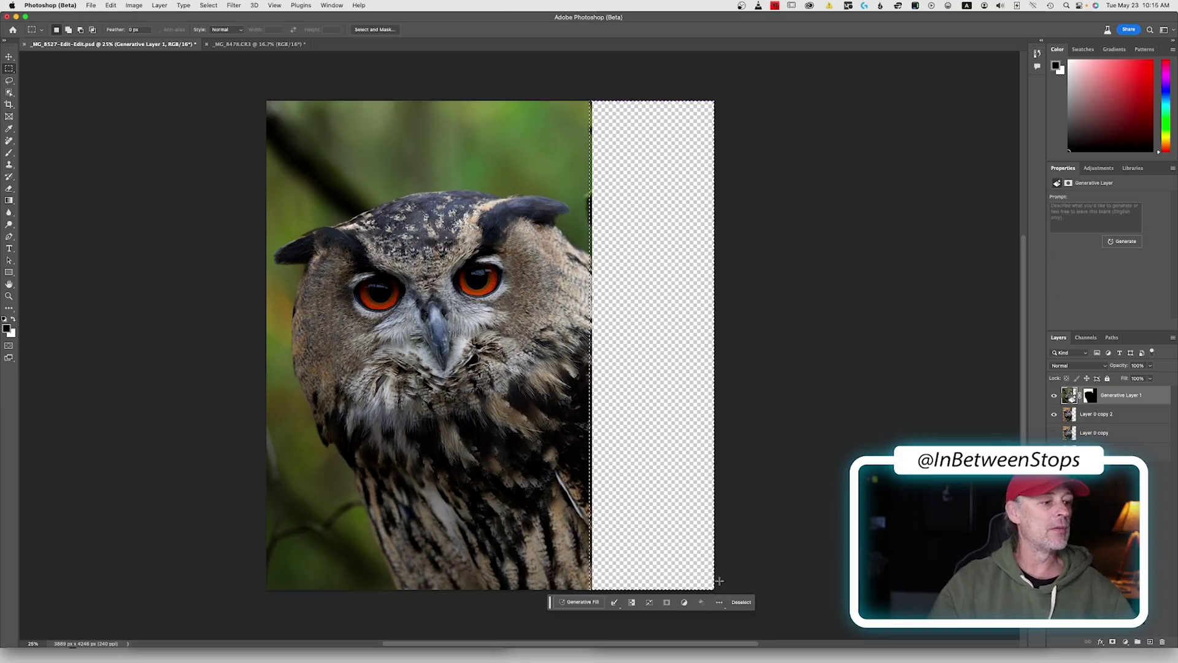
pyautogui.click(582, 602)
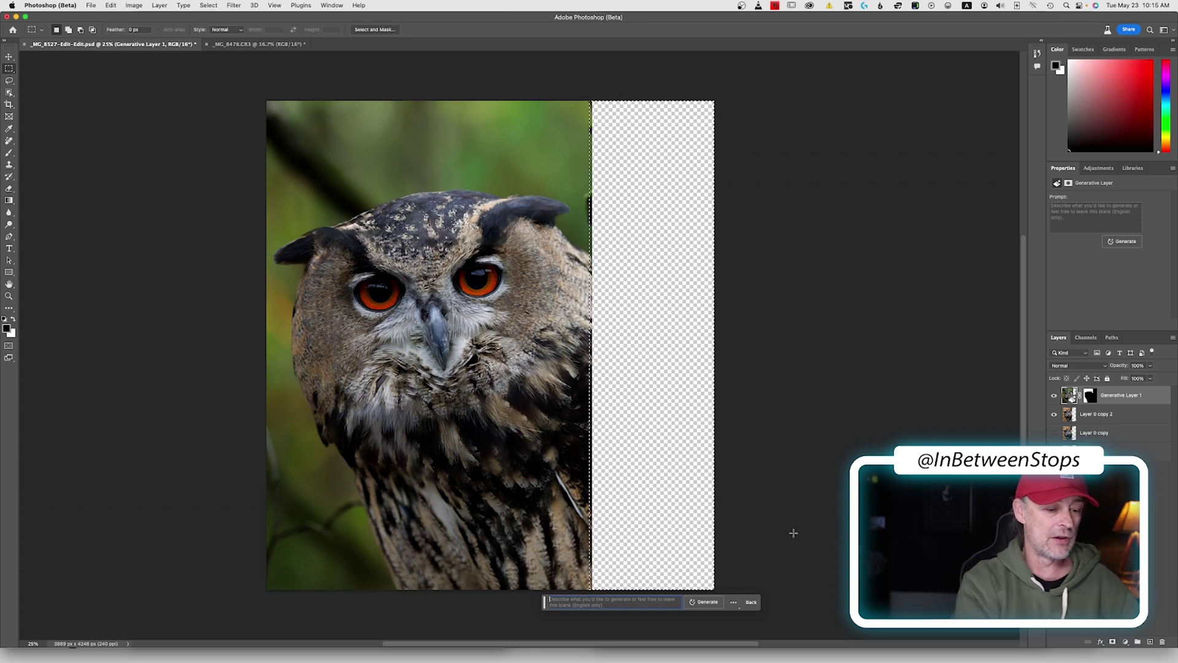
pyautogui.write('owl in forrest')
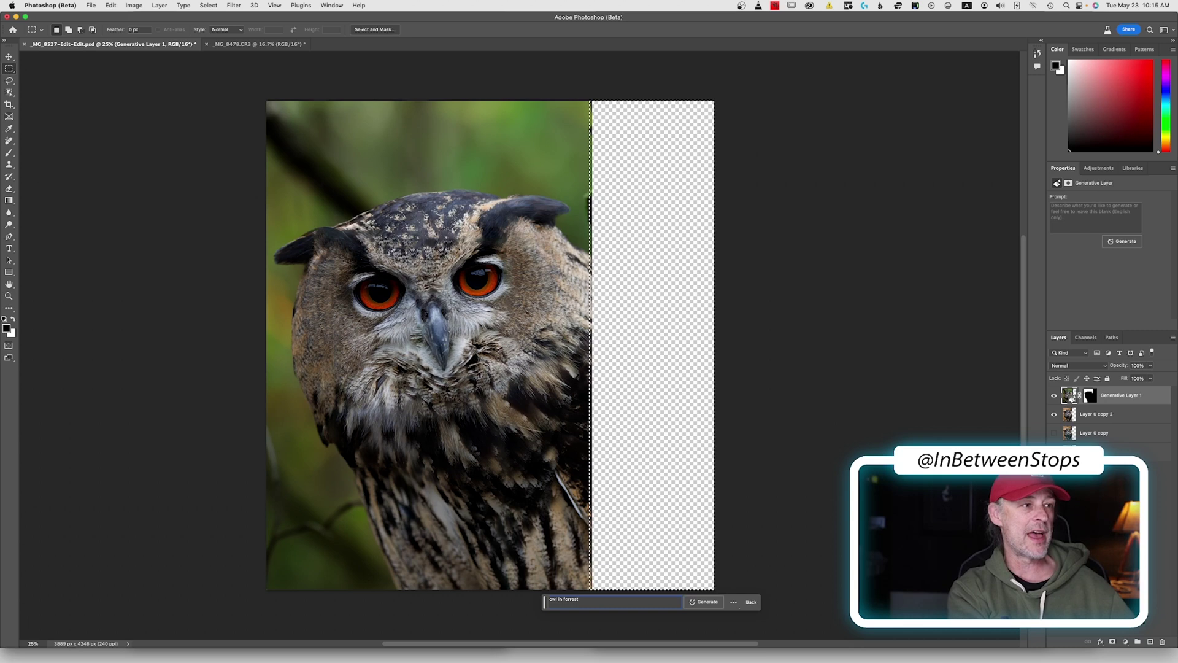
pyautogui.press('Return')
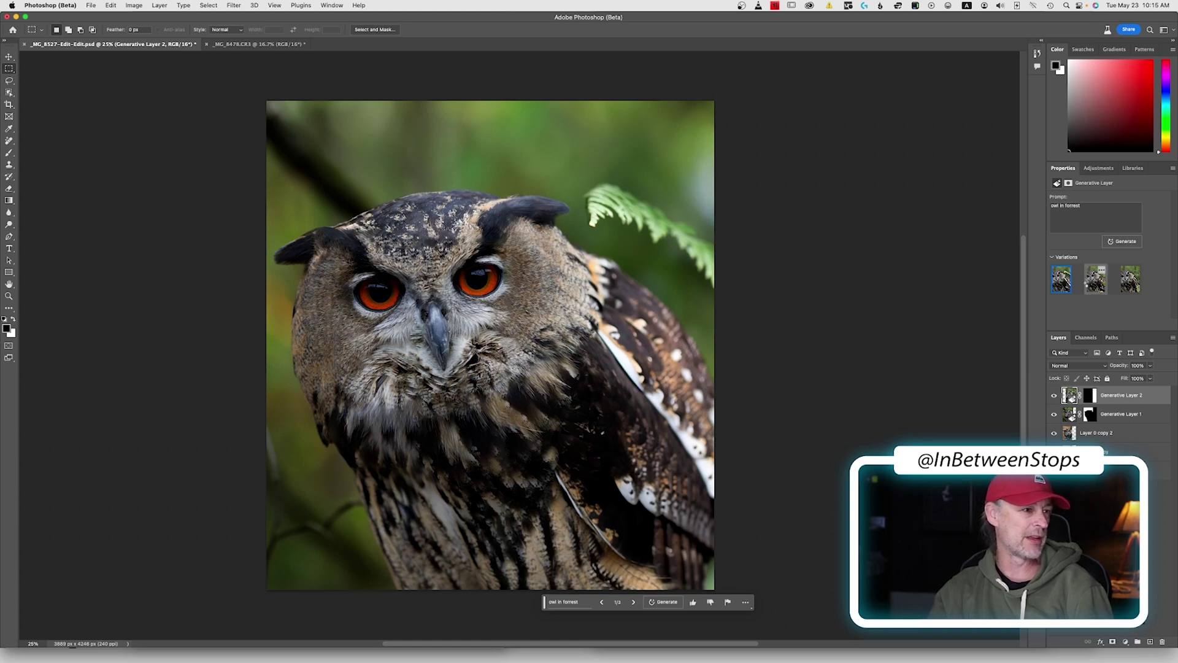
# Step: Compare the extension variations, then delete Generative Layer 2
pyautogui.click(1089, 284)
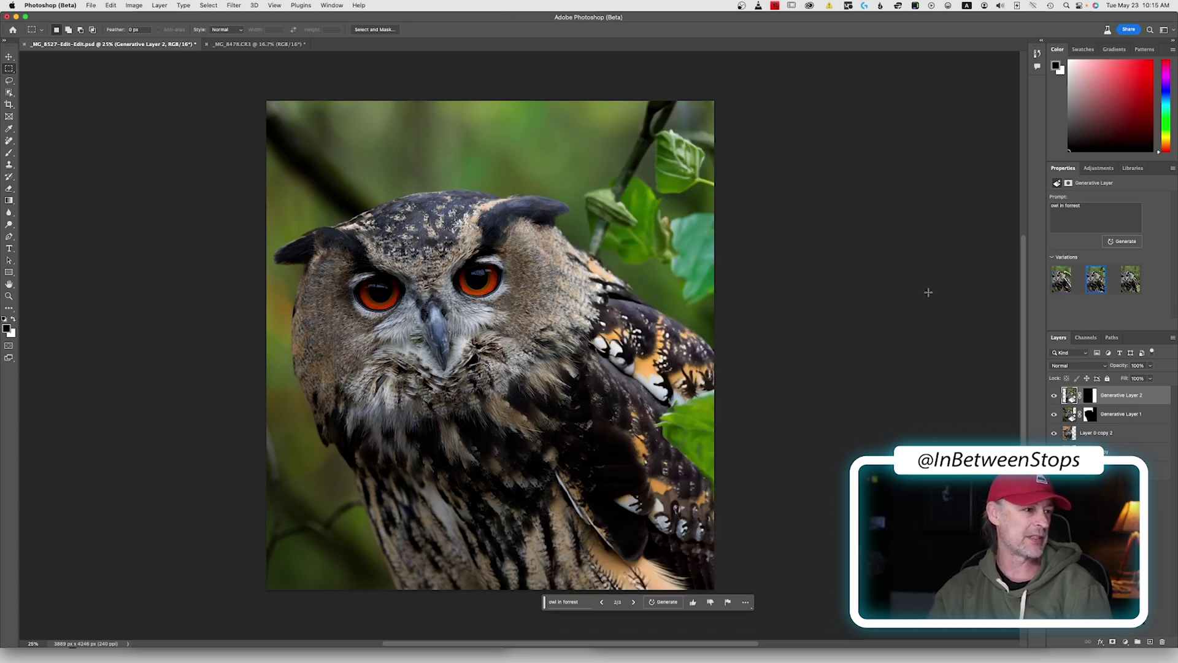
pyautogui.click(1131, 287)
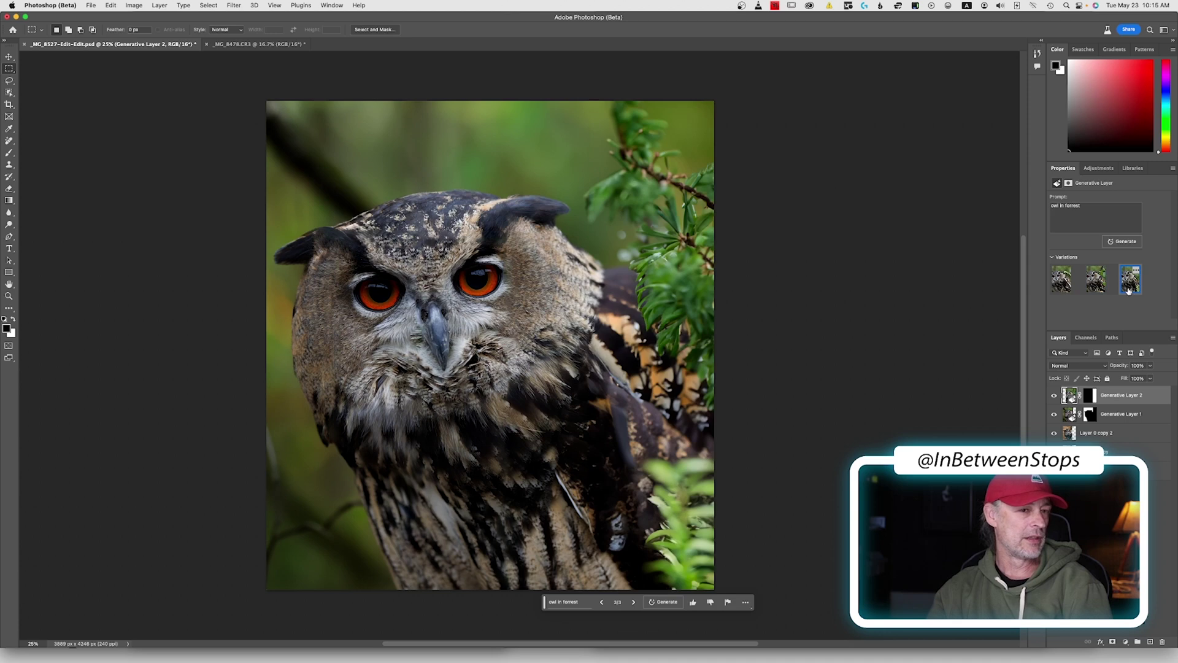
pyautogui.click(1096, 279)
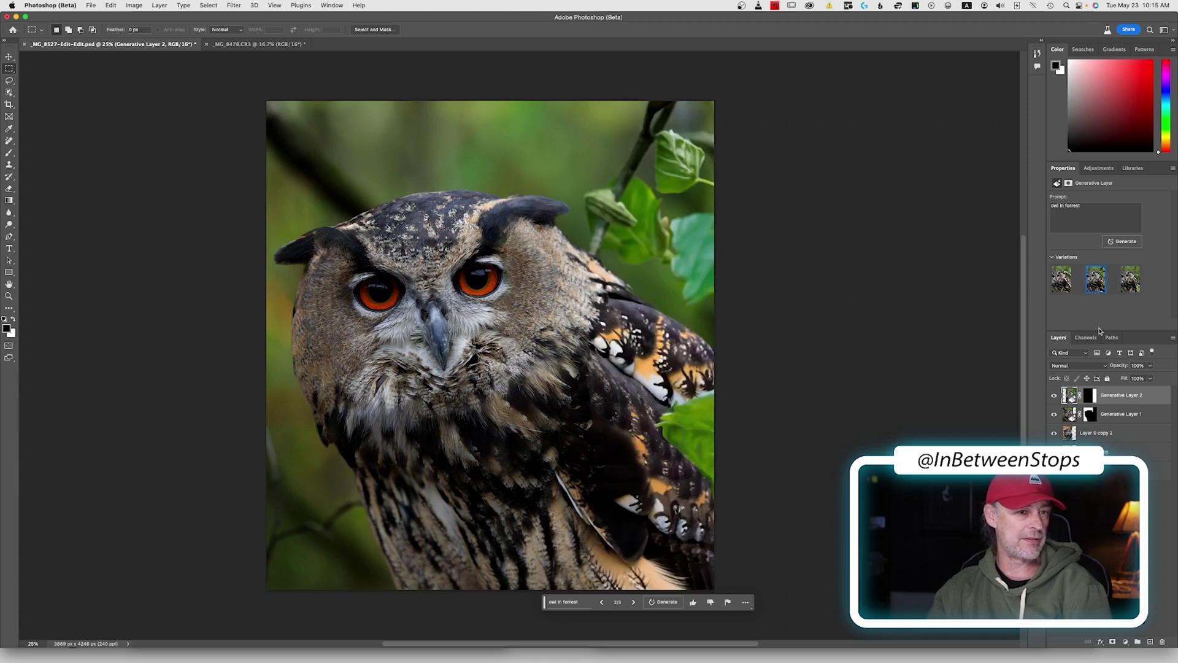
pyautogui.moveTo(1090, 402); pyautogui.dragTo(1162, 642)
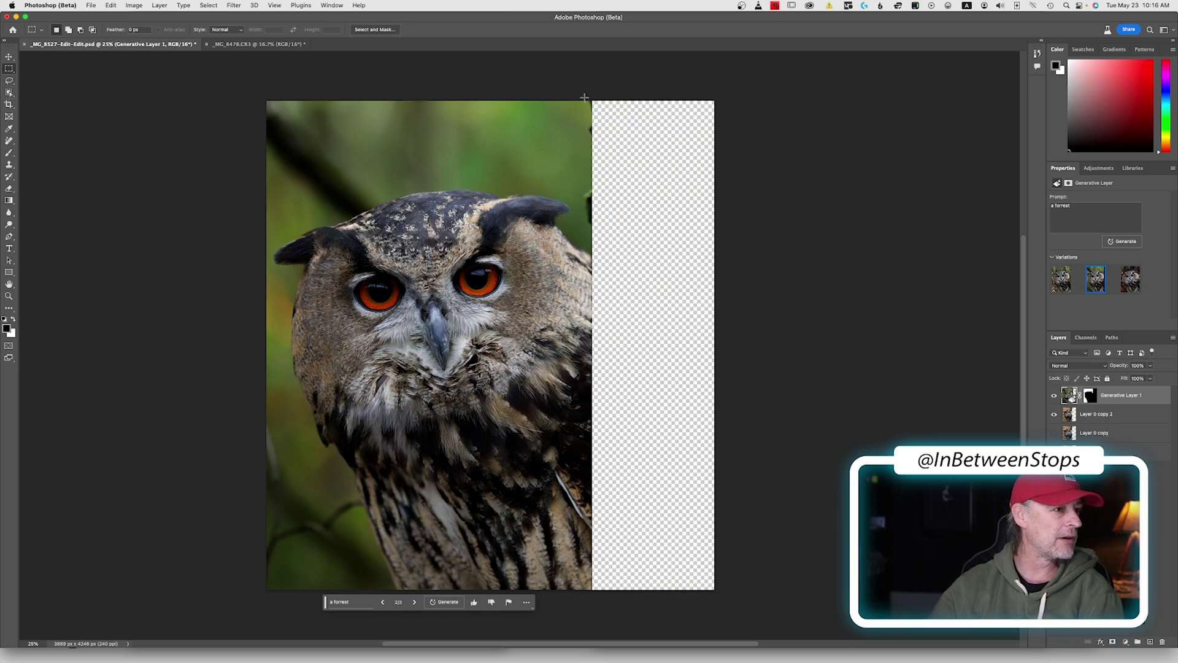
# Step: Reselect the right-hand strip and generate 'an owl in the forrest' into it
pyautogui.moveTo(584, 97); pyautogui.dragTo(742, 593)
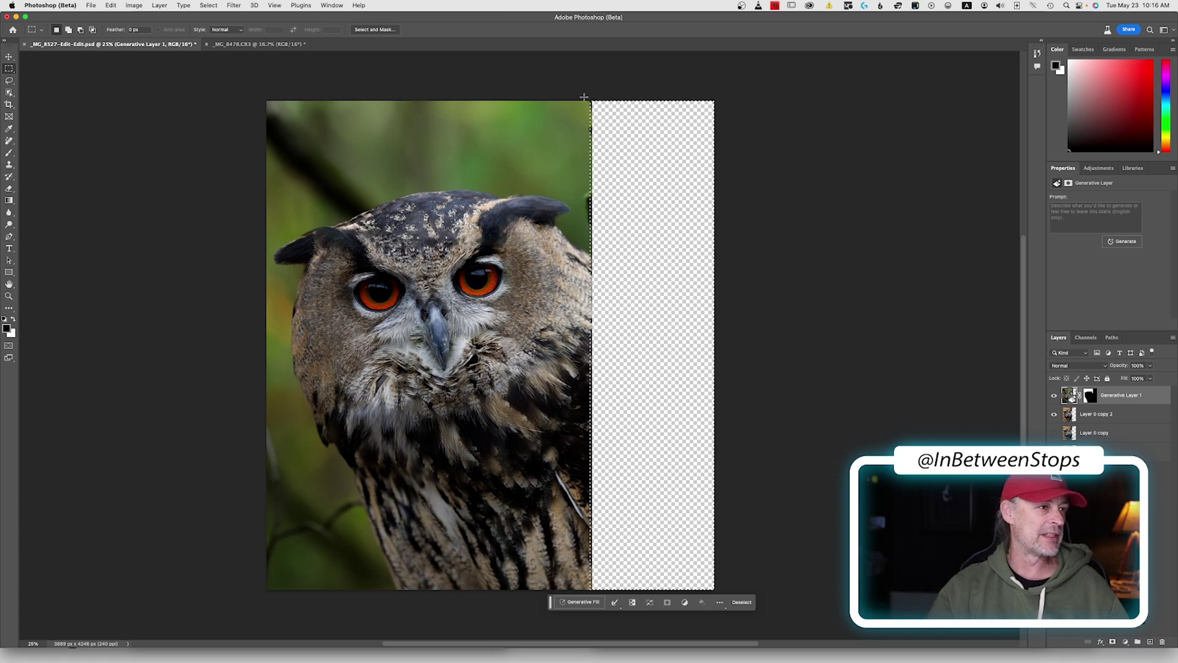
pyautogui.moveTo(584, 97); pyautogui.dragTo(594, 146)
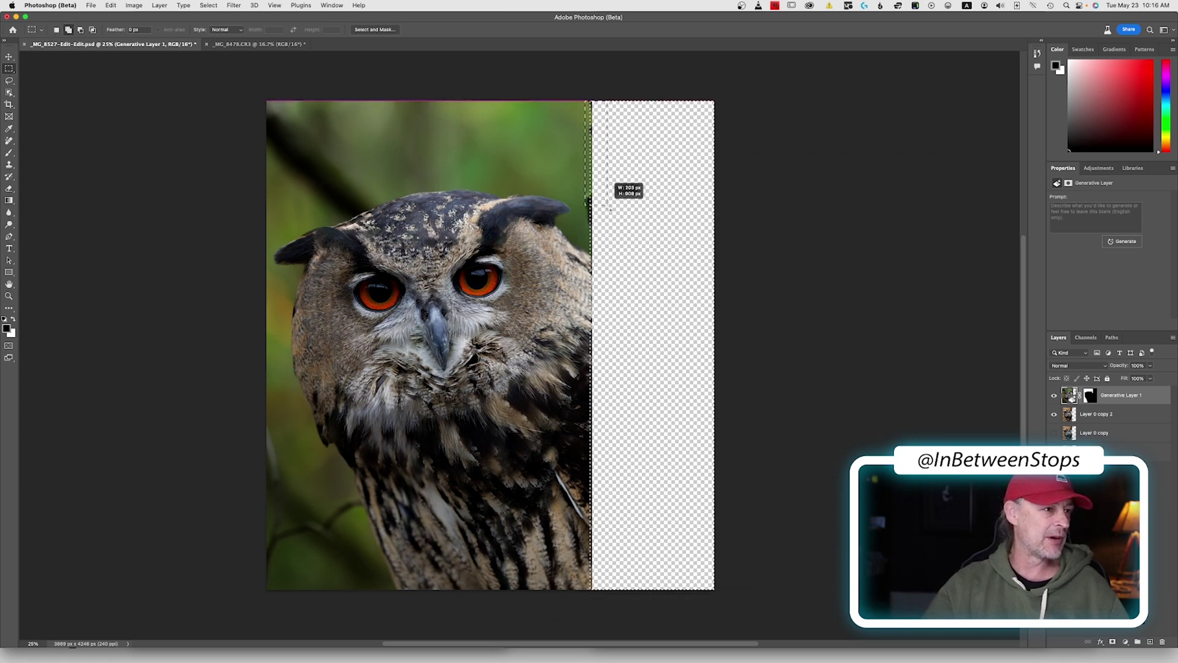
pyautogui.moveTo(611, 231); pyautogui.dragTo(611, 230)
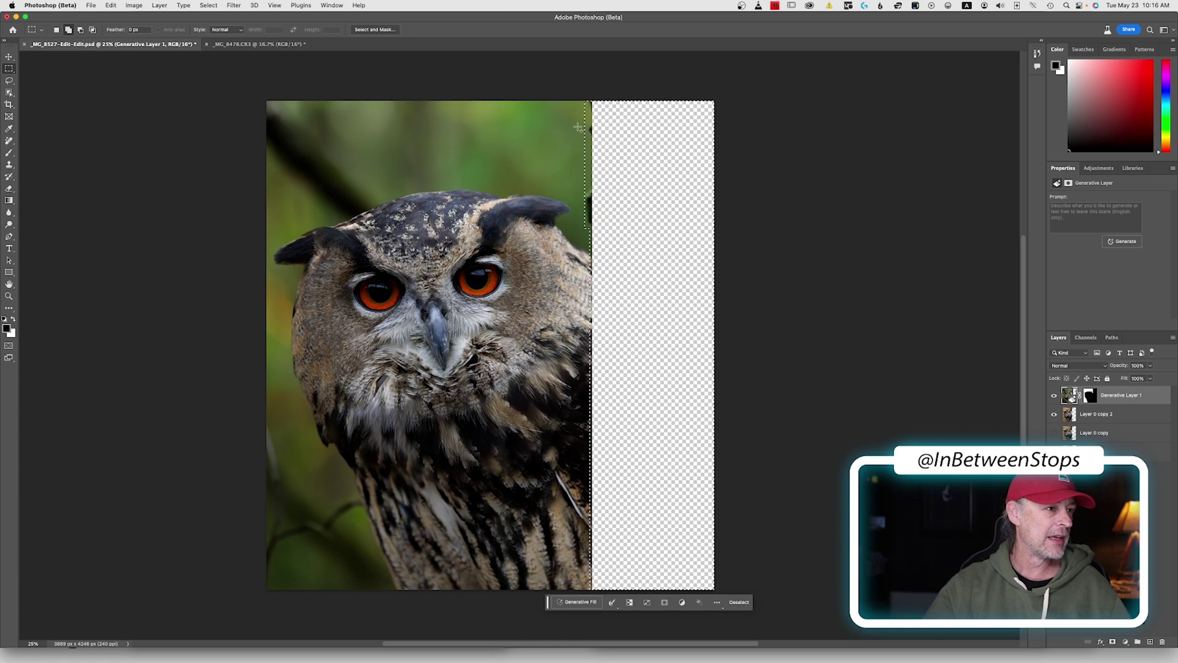
pyautogui.moveTo(579, 98); pyautogui.dragTo(612, 227)
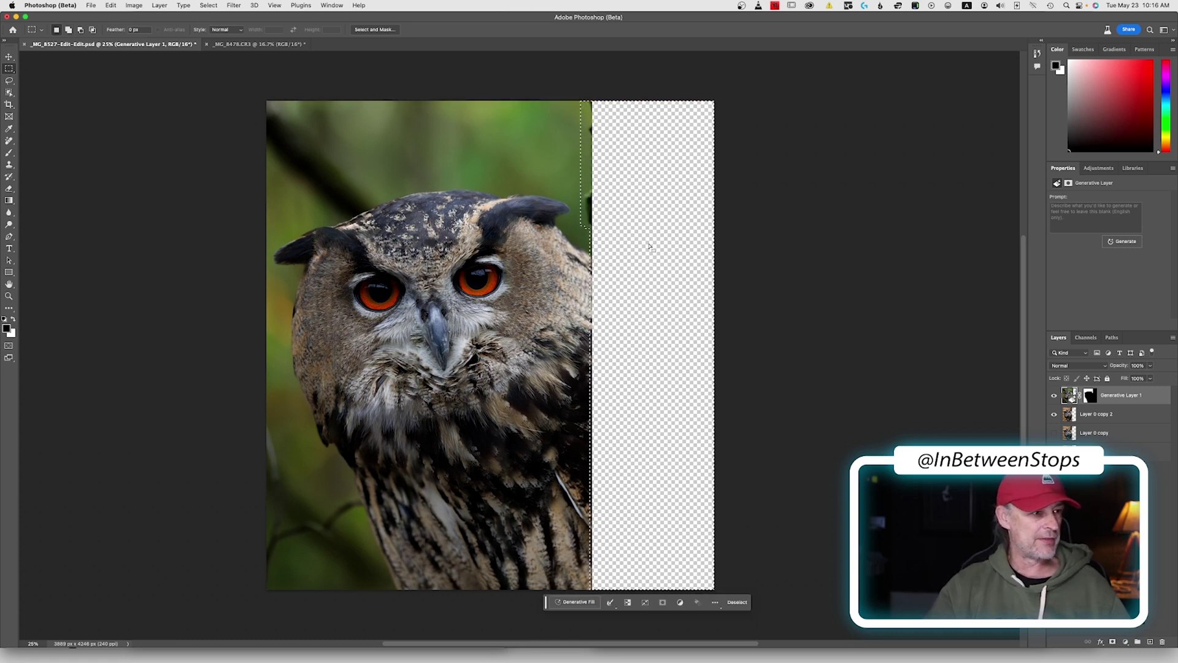
pyautogui.click(1107, 216)
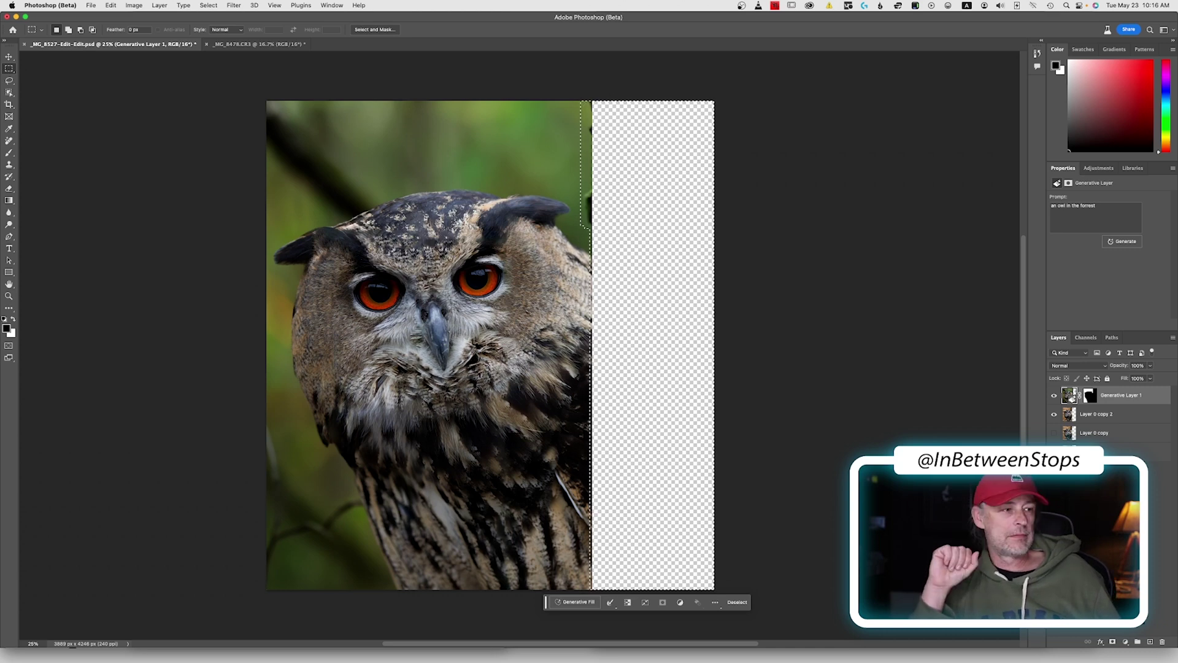
pyautogui.click(1122, 241)
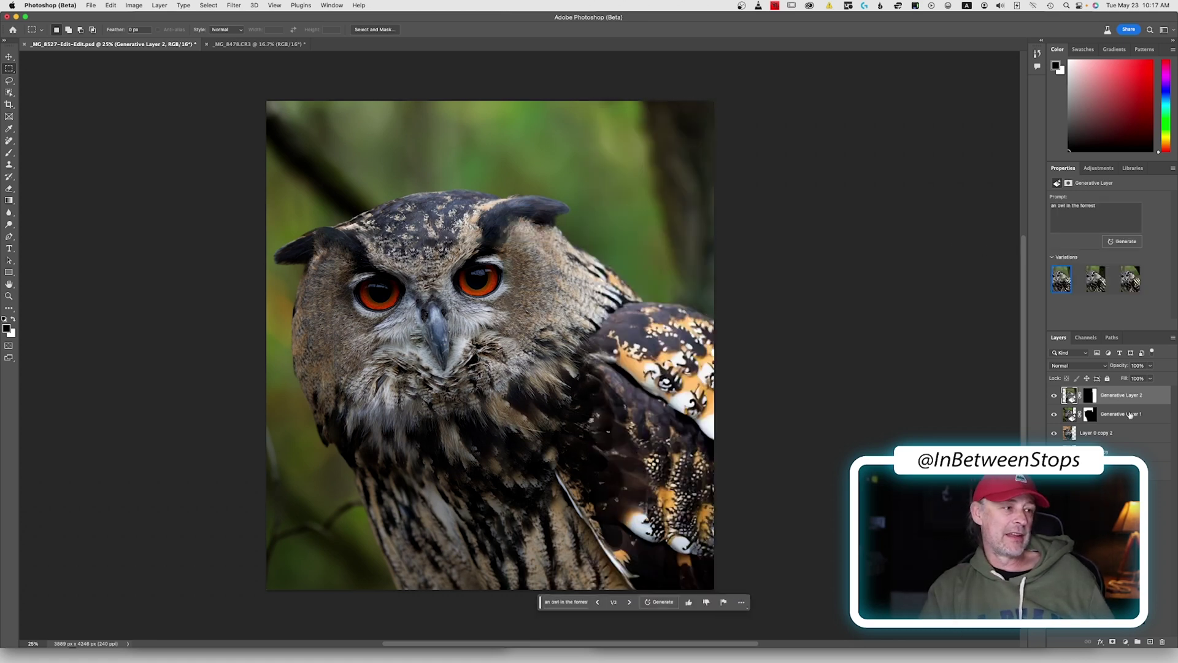
# Step: Compare variations 2 and 3 and keep the darker third one
pyautogui.click(1096, 280)
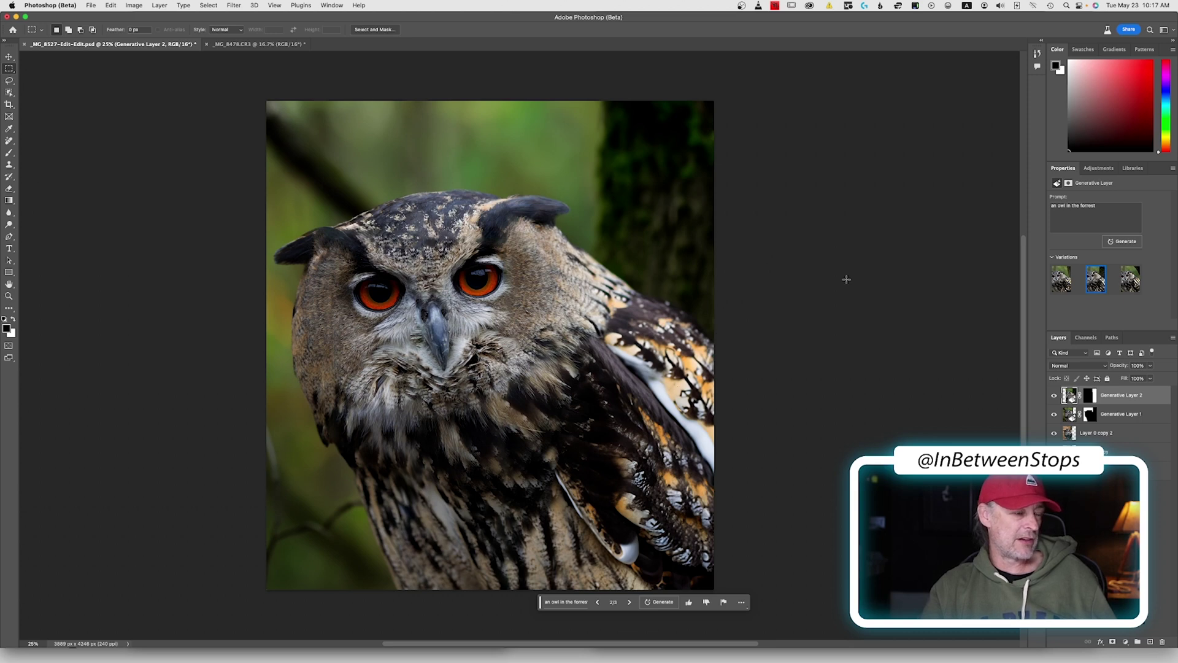
pyautogui.click(1126, 289)
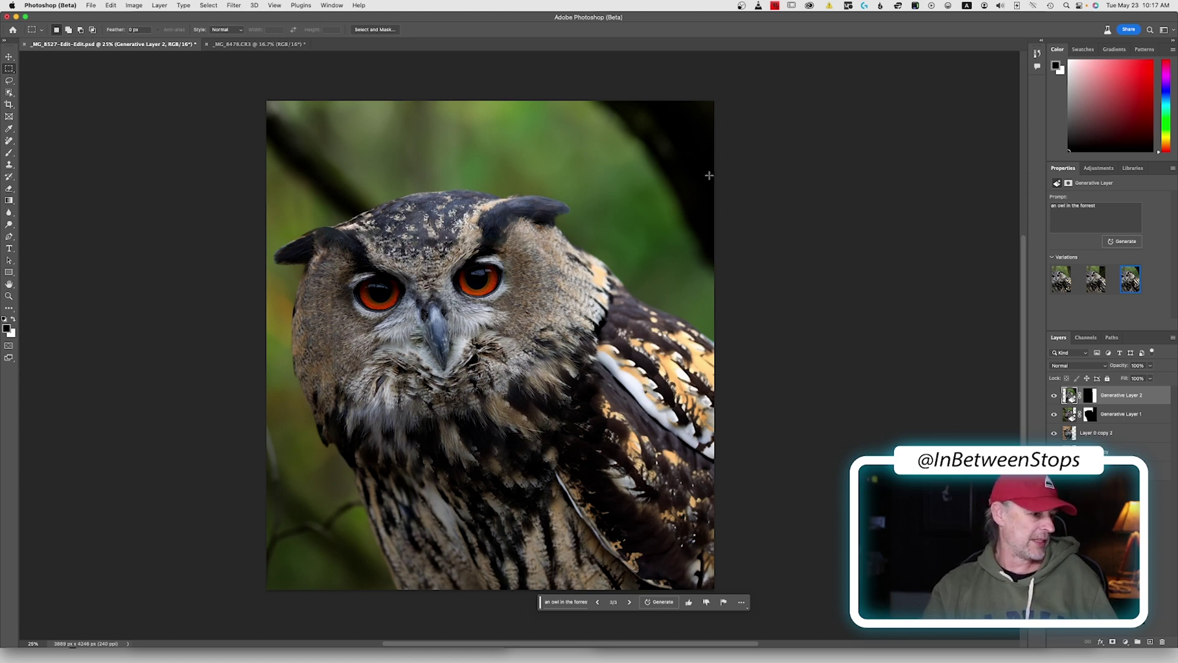
# Step: Lasso the dark top-right corner, generate a 'forrest' fill, and try another variation
pyautogui.click(9, 81)
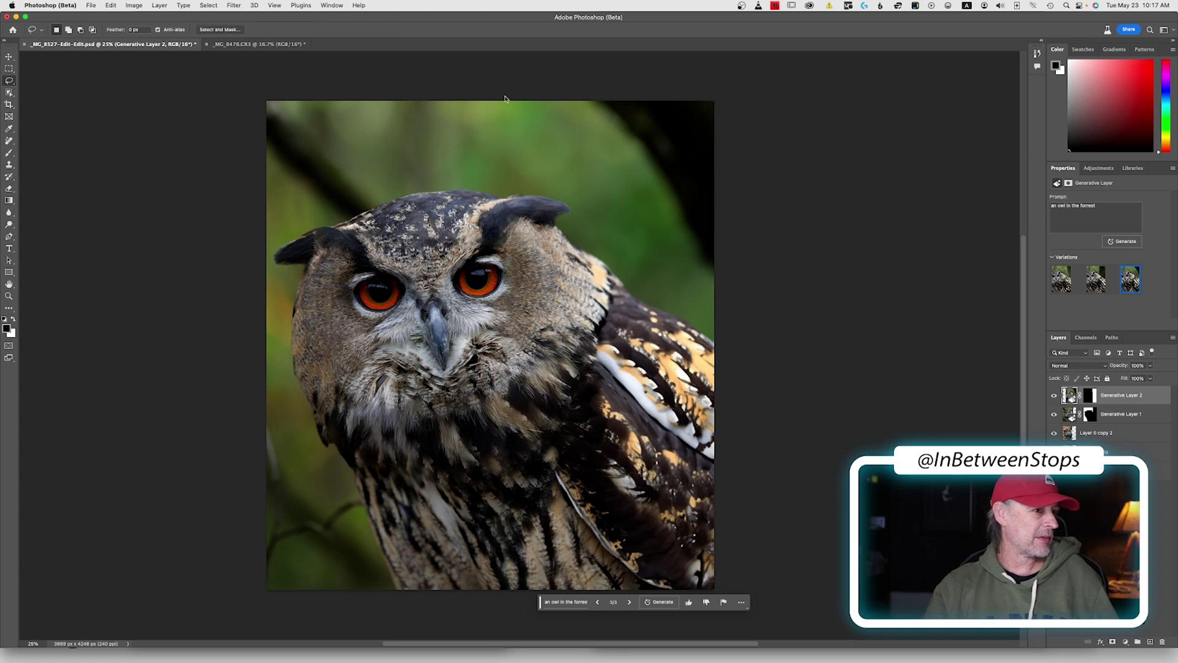
pyautogui.moveTo(578, 97)
pyautogui.mouseDown()
pyautogui.moveTo(725, 101)
pyautogui.moveTo(733, 192)
pyautogui.moveTo(580, 102)
pyautogui.mouseUp()
pyautogui.click(1100, 219)
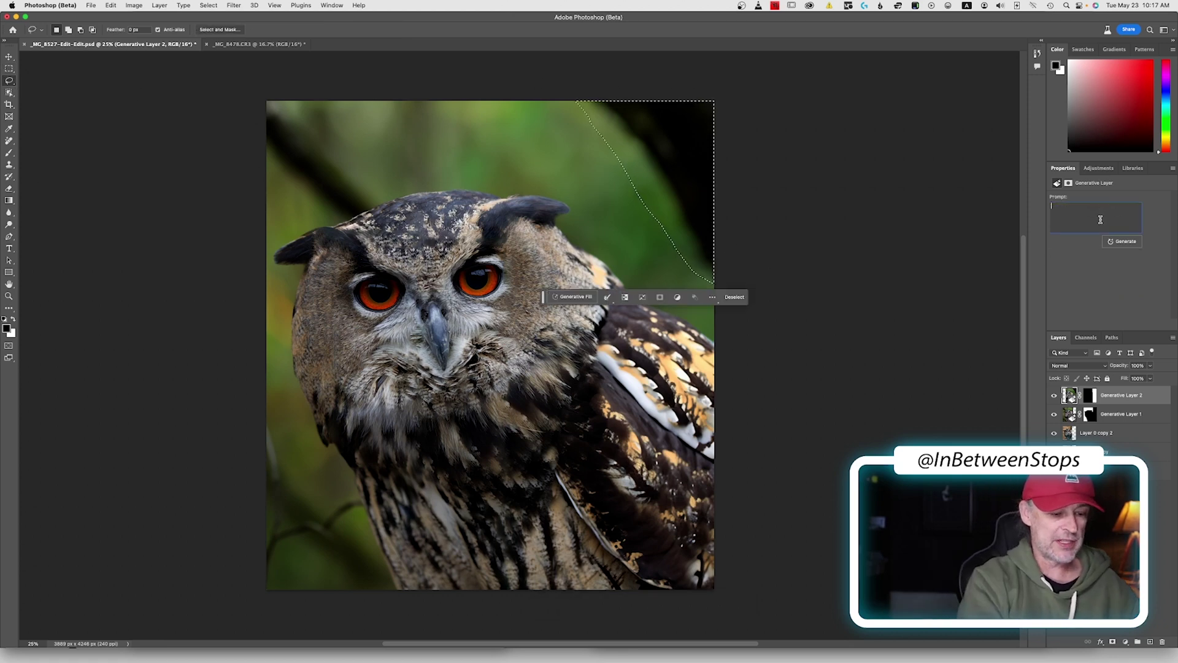
pyautogui.click(1125, 242)
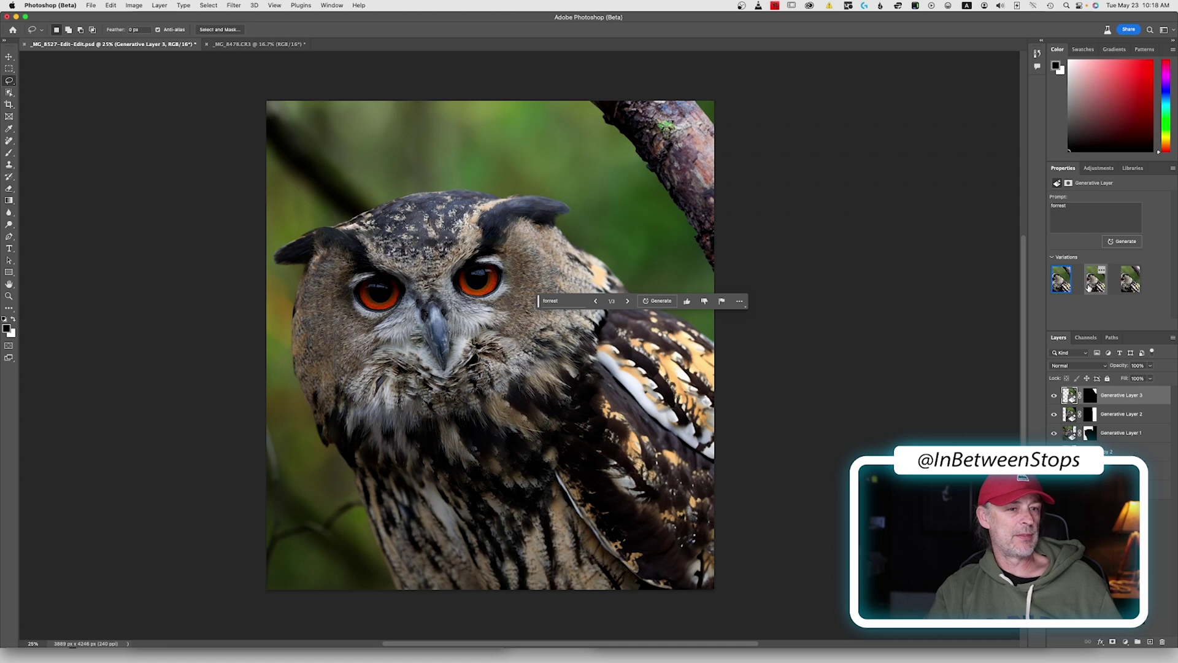
pyautogui.click(1132, 289)
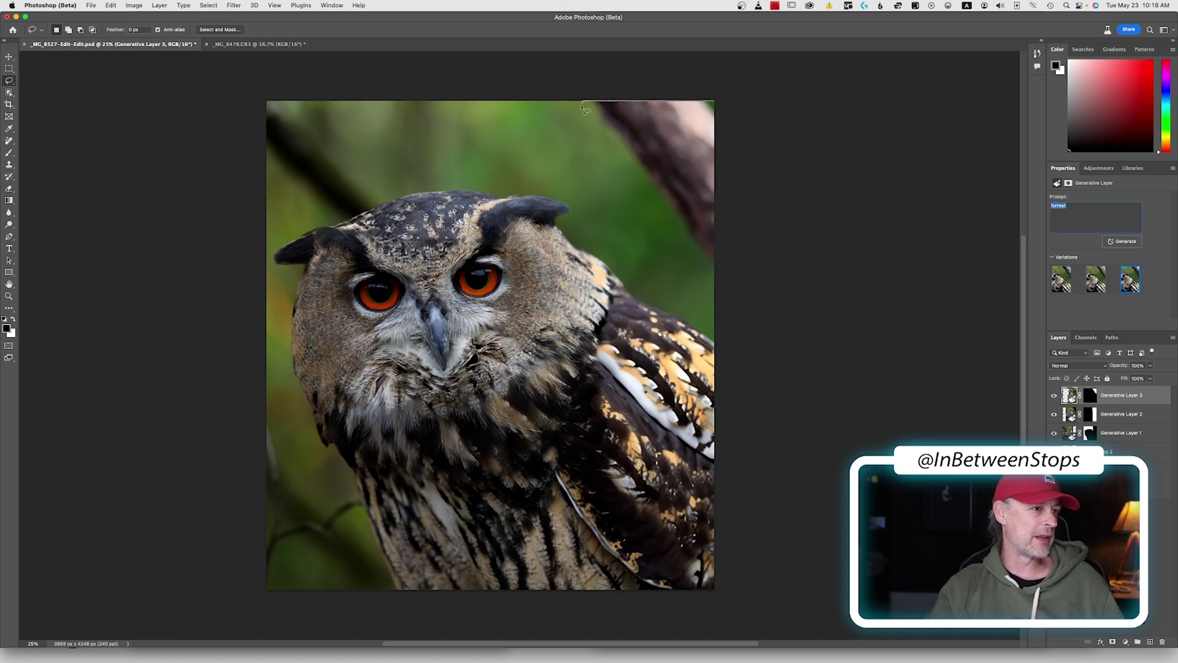
# Step: Lasso the top-right branch, remove it with Content-Aware Fill on a new layer, then deselect
pyautogui.moveTo(751, 253); pyautogui.dragTo(748, 252)
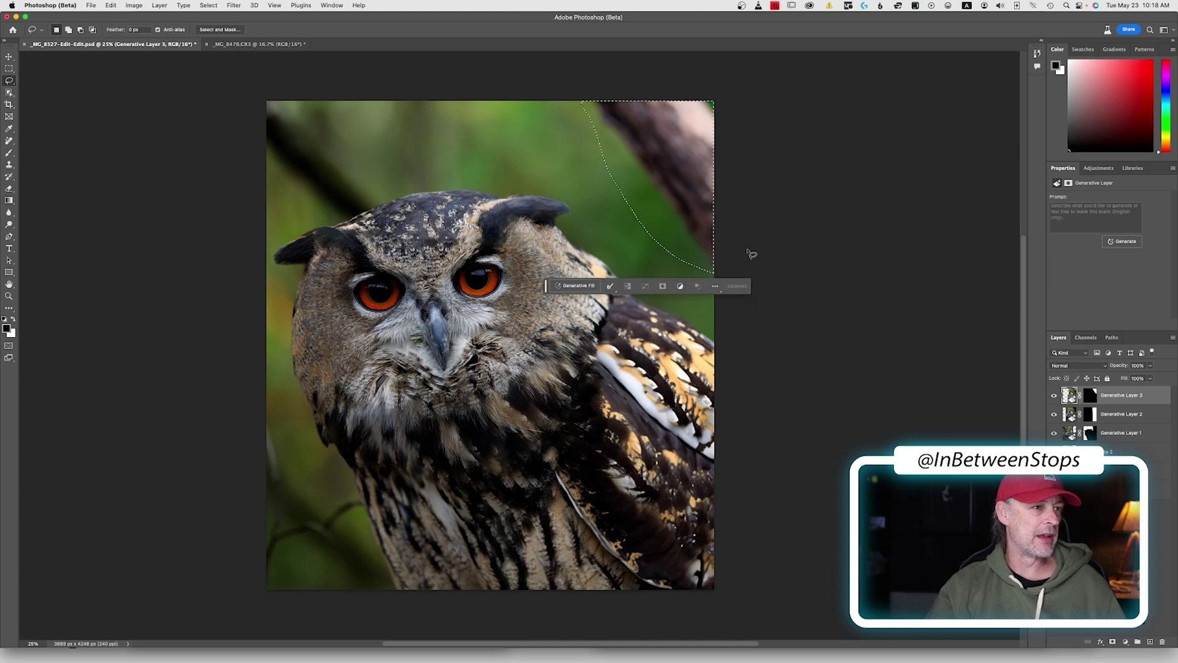
pyautogui.press('BackSpace')
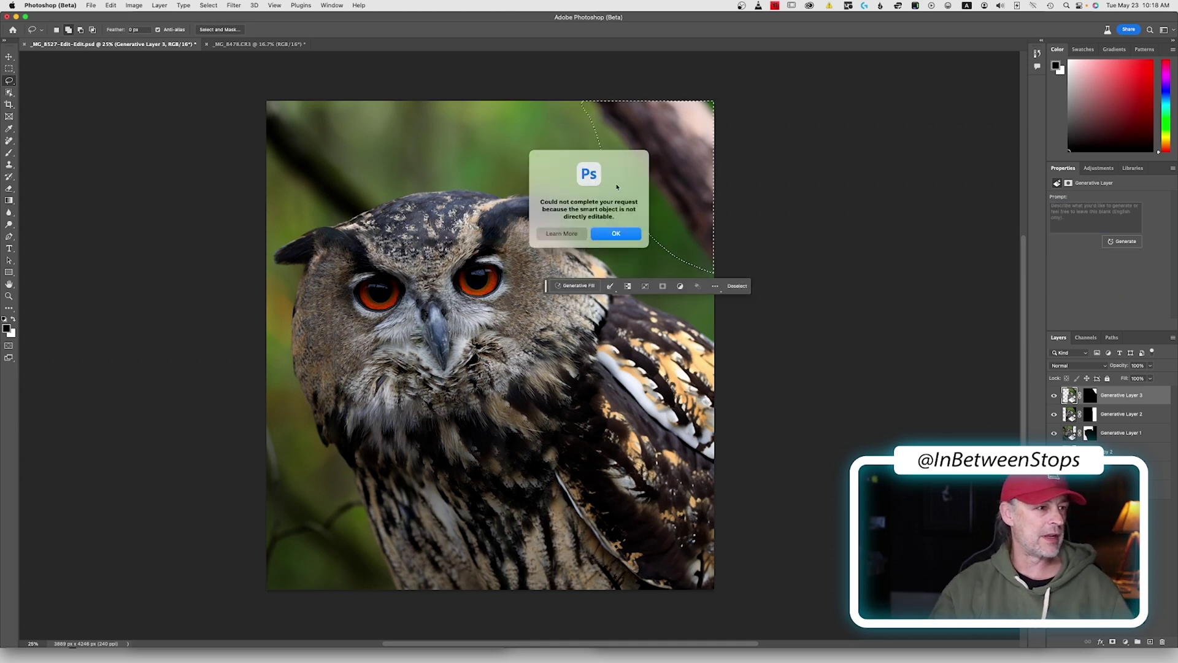
pyautogui.click(614, 235)
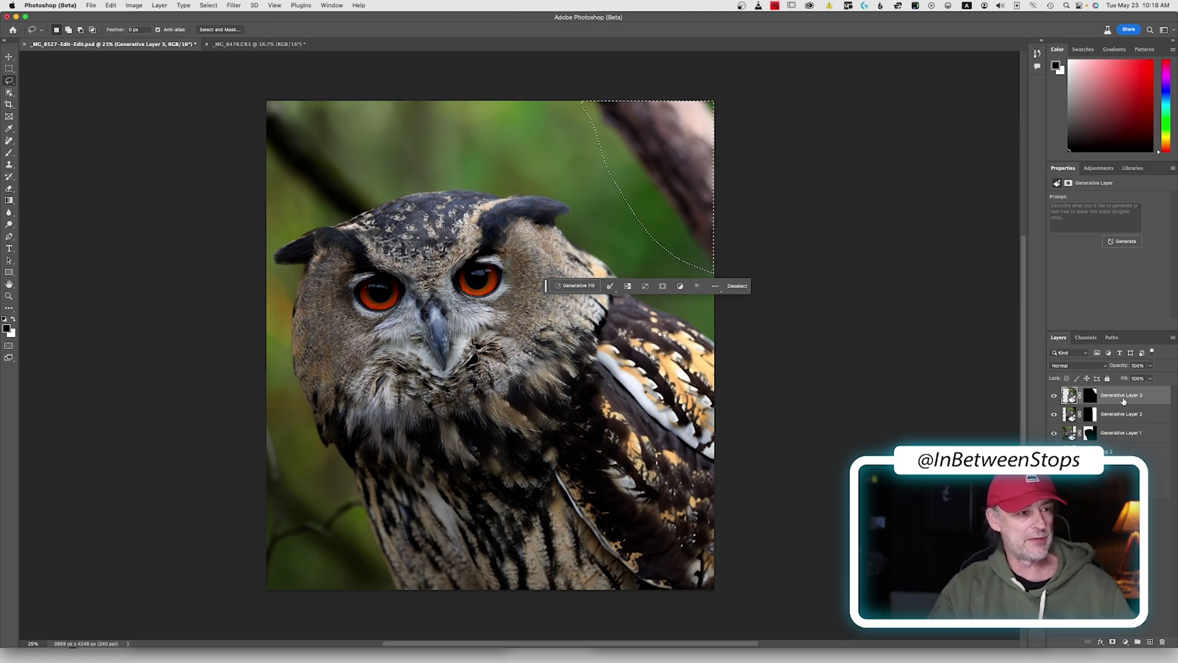
pyautogui.press('super+j')
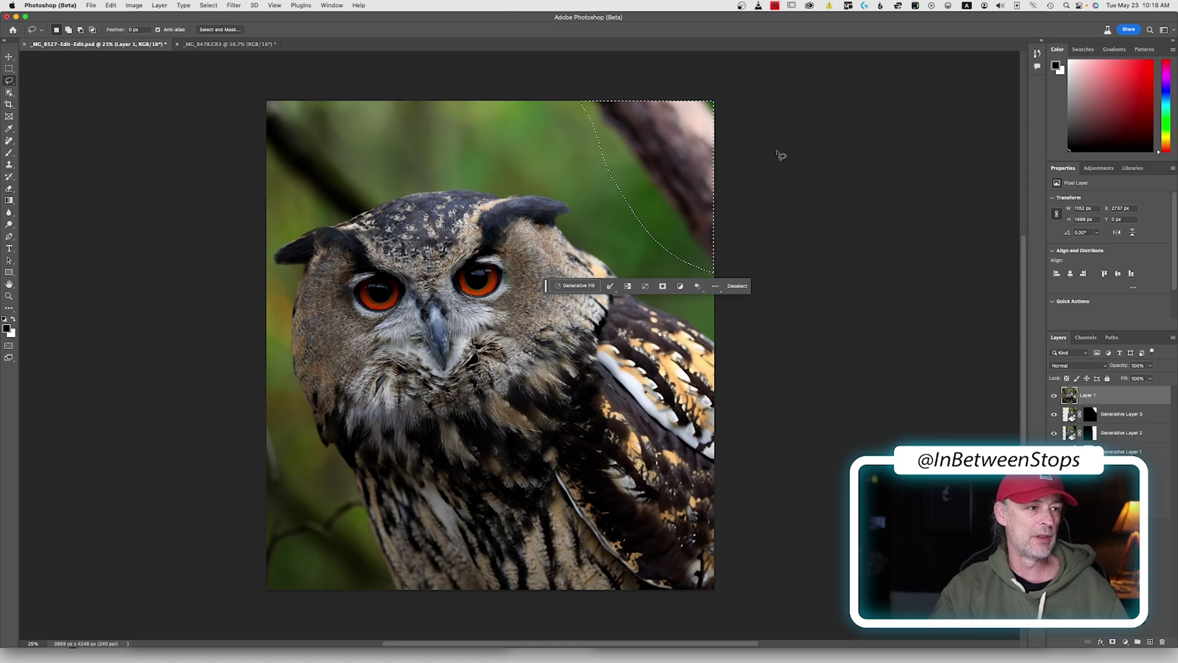
pyautogui.hotkey('shift', 'BackSpace')
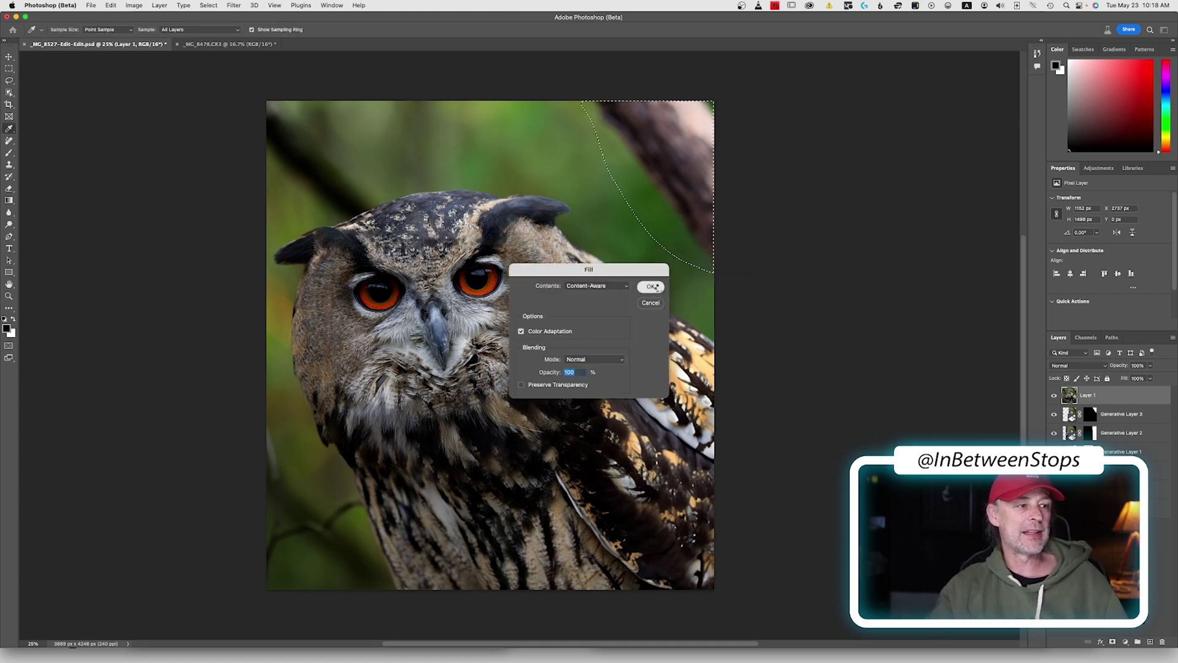
pyautogui.press('Return')
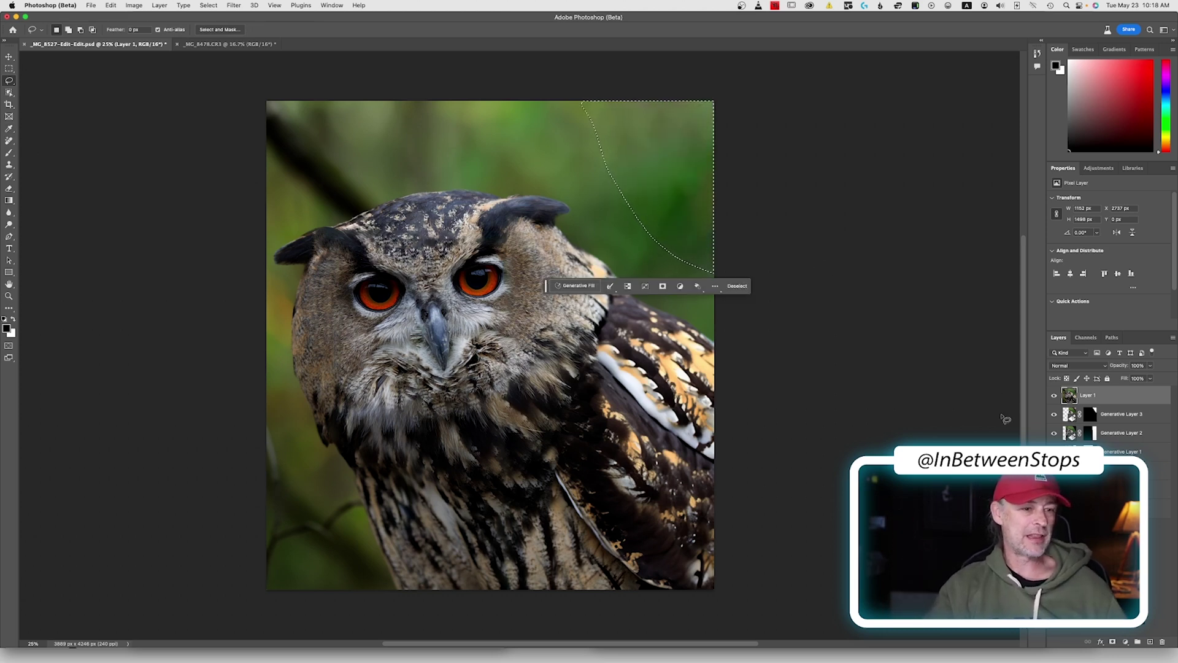
pyautogui.press('super+d')
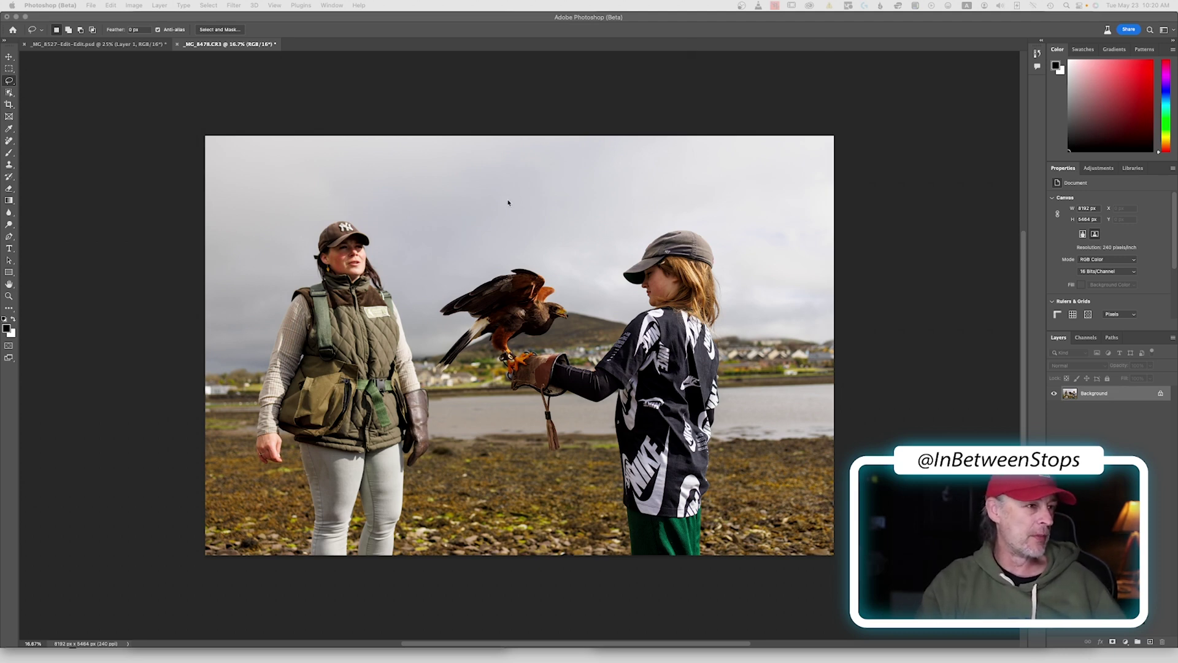
# Step: Lasso the woman in the falconry photo and run Generative Fill with an empty prompt
pyautogui.click(804, 249)
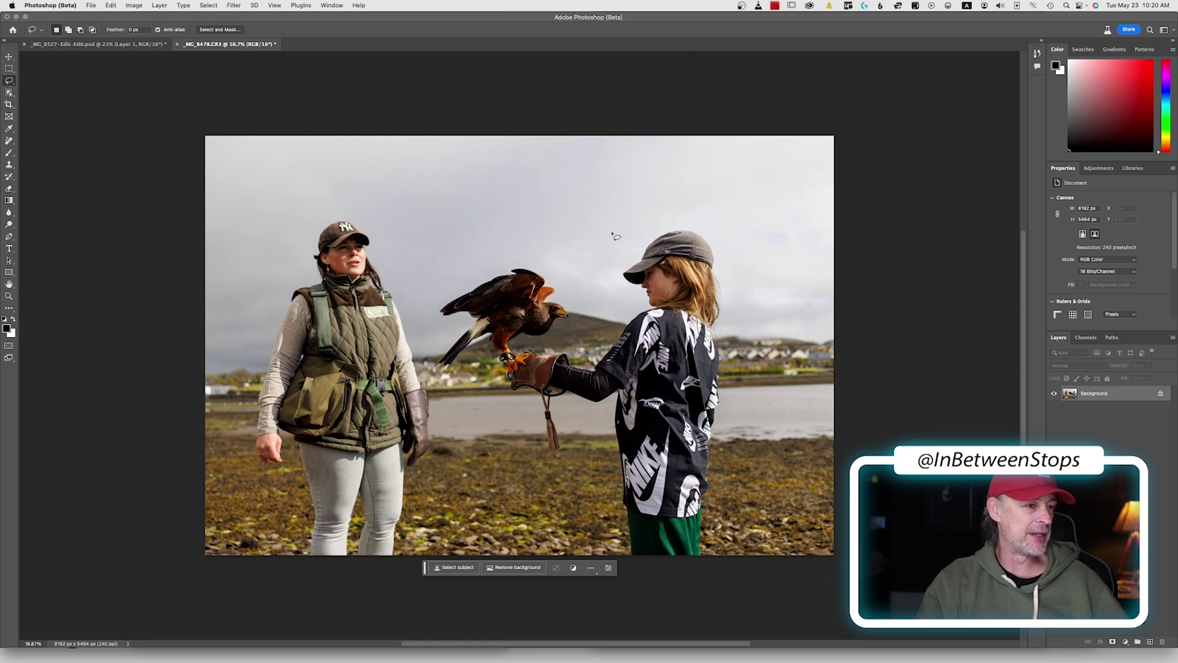
pyautogui.moveTo(380, 232)
pyautogui.mouseDown()
pyautogui.moveTo(306, 243)
pyautogui.moveTo(270, 304)
pyautogui.moveTo(240, 367)
pyautogui.moveTo(227, 502)
pyautogui.moveTo(391, 567)
pyautogui.moveTo(426, 535)
pyautogui.moveTo(455, 473)
pyautogui.moveTo(457, 430)
pyautogui.moveTo(380, 230)
pyautogui.mouseUp()
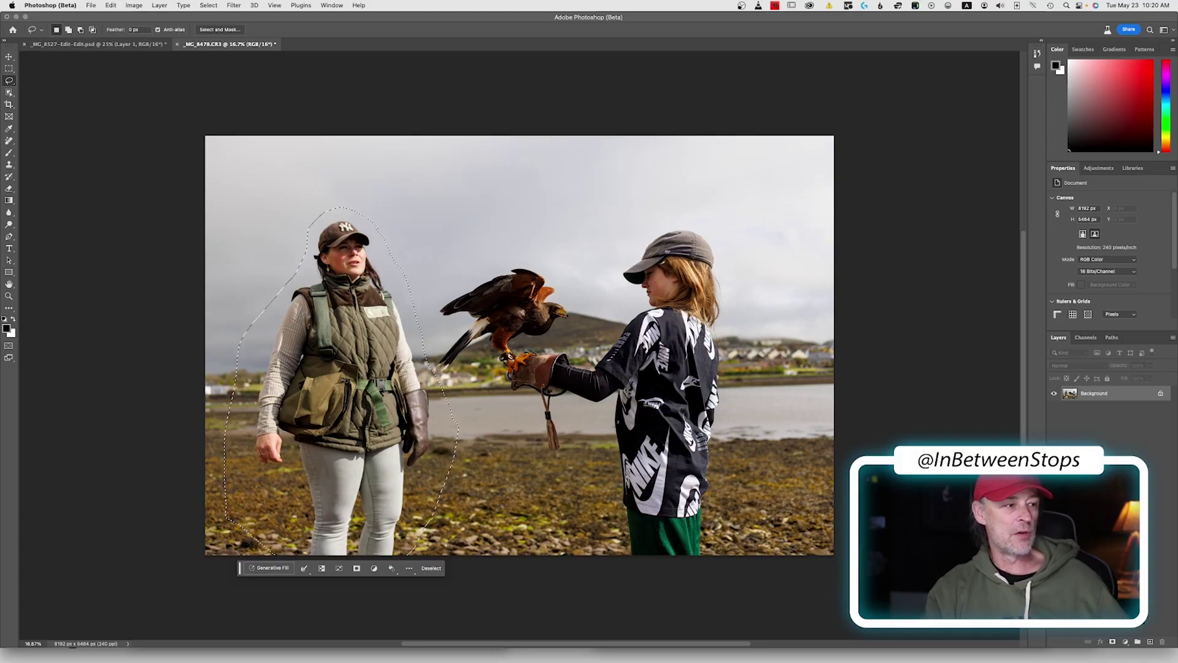
pyautogui.click(262, 569)
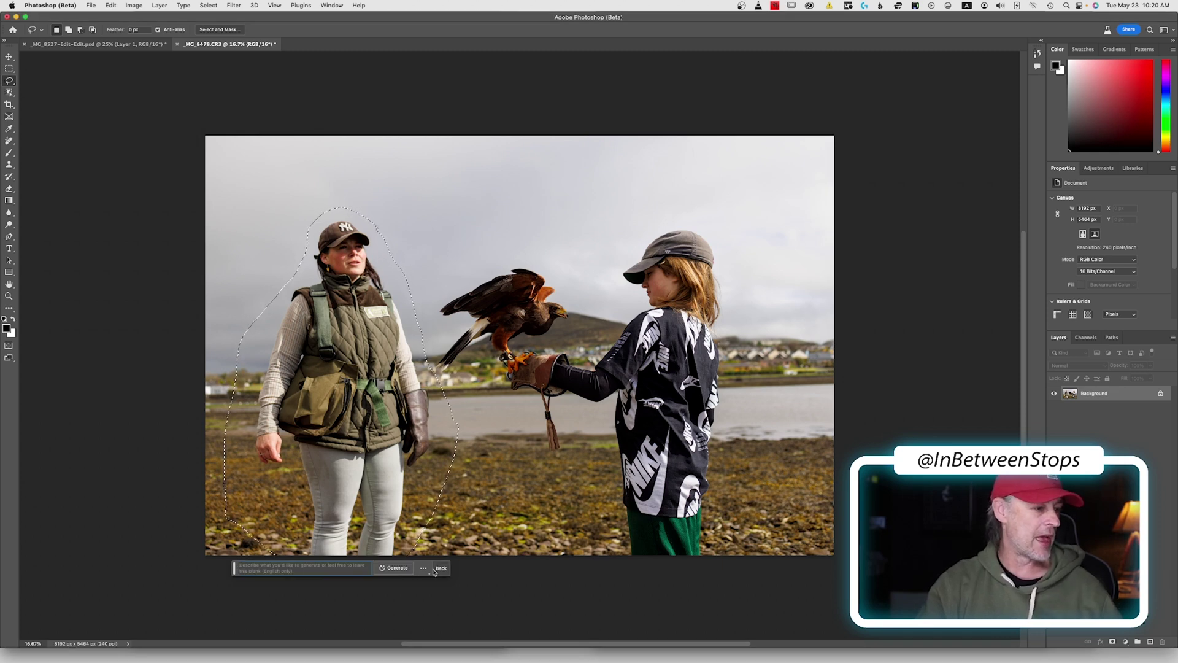
pyautogui.click(392, 568)
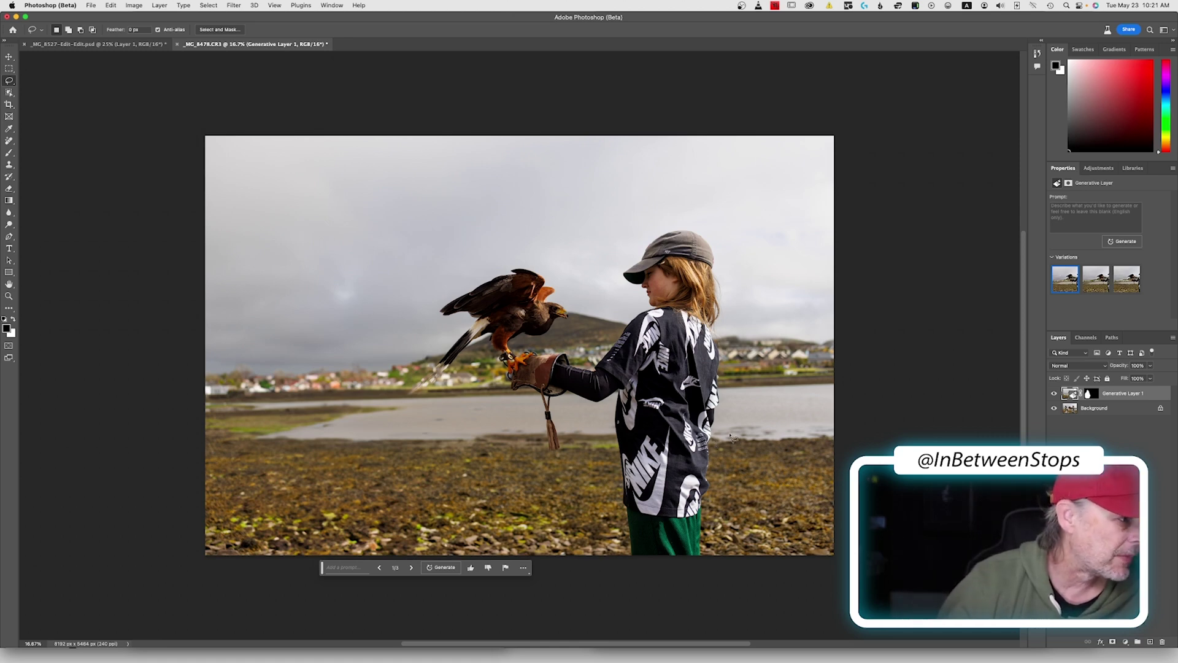
# Step: Compare the generated variations and keep the first one
pyautogui.click(1097, 281)
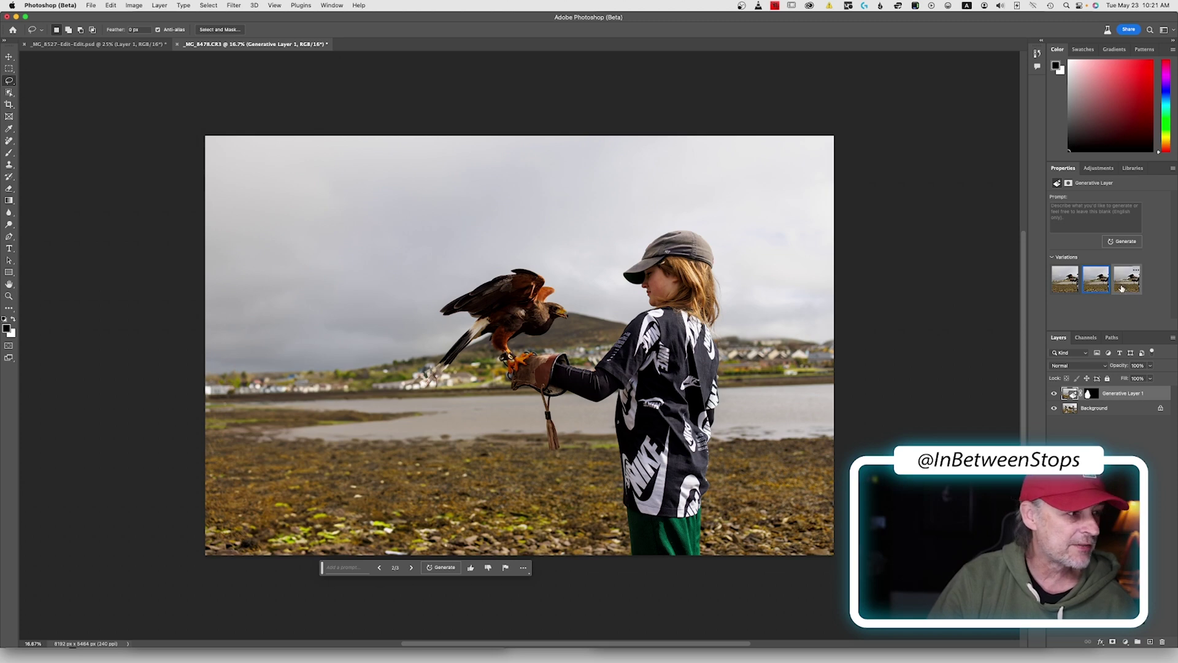
pyautogui.click(1122, 287)
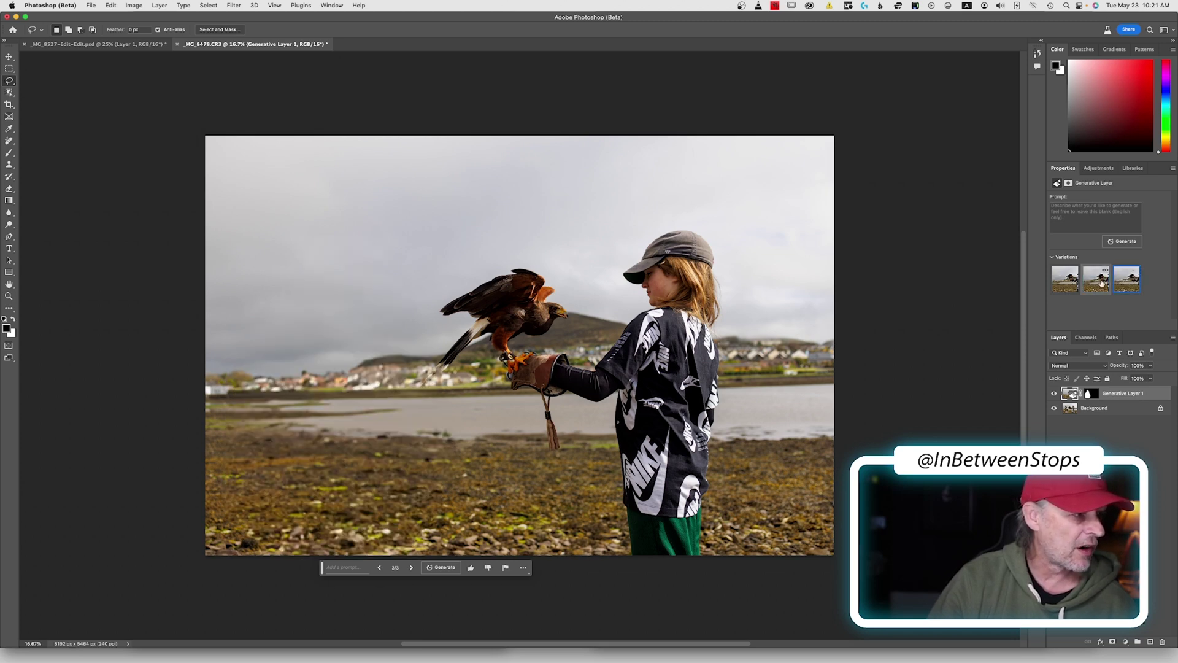
pyautogui.click(1098, 283)
pyautogui.click(1059, 286)
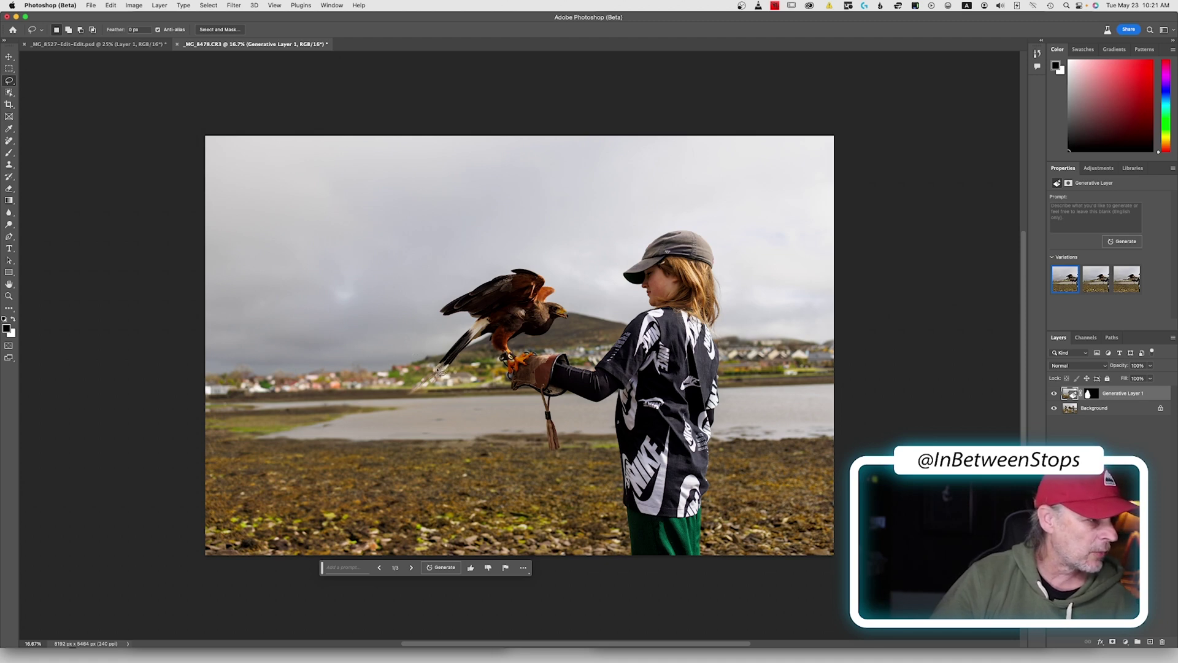
# Step: Regenerate the area around the hawk's tail as a new layer, then open the Generative Fill help
pyautogui.moveTo(445, 374)
pyautogui.mouseDown()
pyautogui.moveTo(408, 380)
pyautogui.moveTo(397, 400)
pyautogui.moveTo(446, 379)
pyautogui.mouseUp()
pyautogui.click(1122, 241)
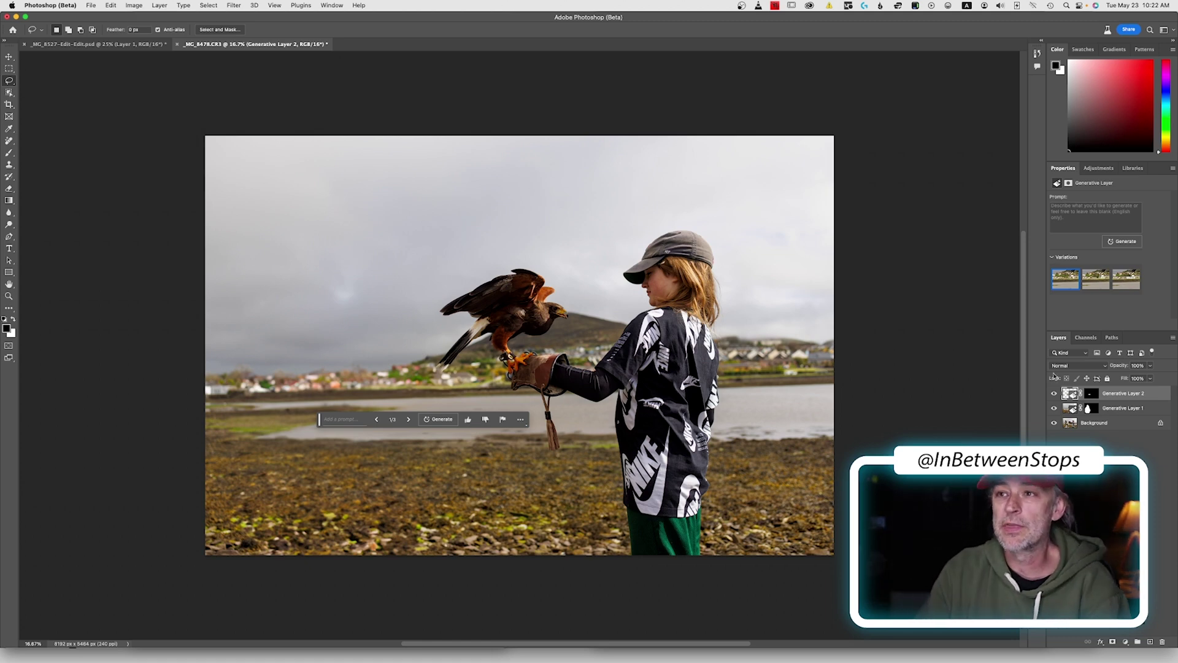
pyautogui.press('F1')
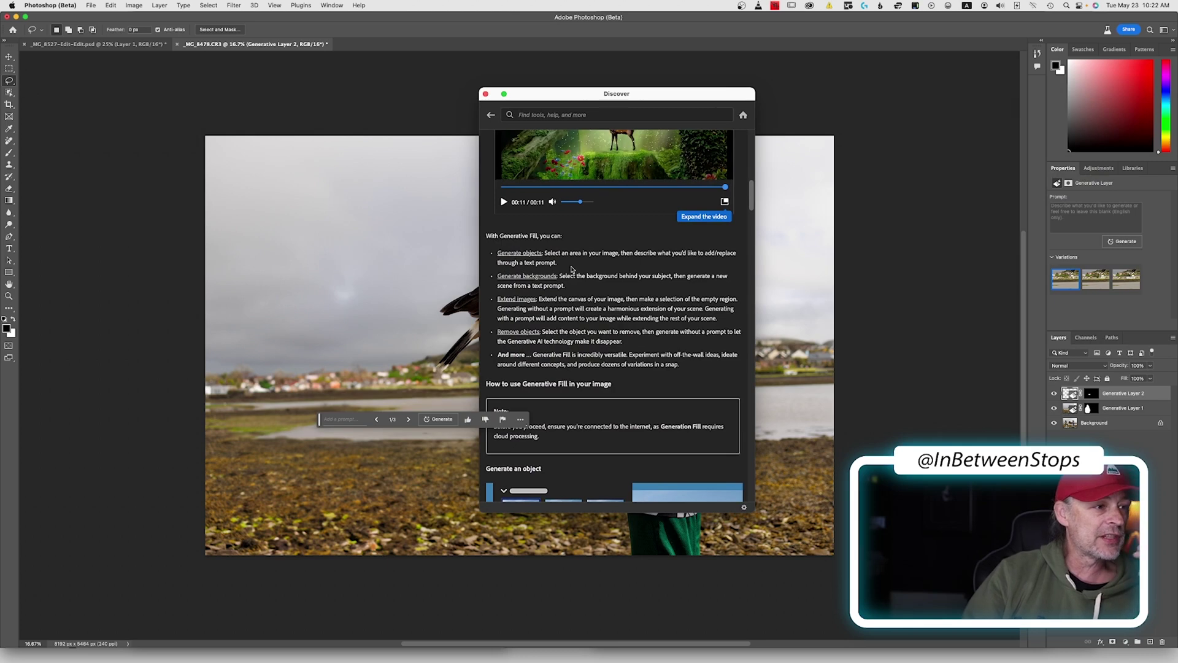
# Step: Close the help window and generate 'flock of seagulls' in a selected upper-left sky area
pyautogui.click(485, 94)
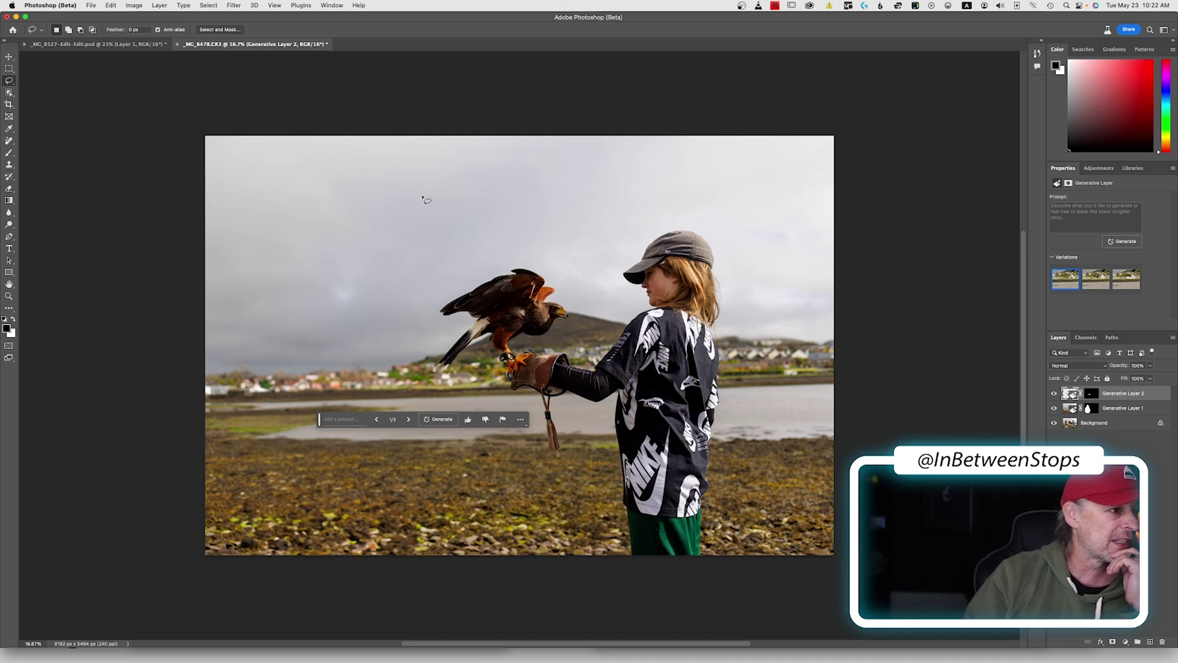
pyautogui.moveTo(417, 184)
pyautogui.mouseDown()
pyautogui.moveTo(452, 243)
pyautogui.moveTo(449, 200)
pyautogui.moveTo(376, 147)
pyautogui.moveTo(218, 147)
pyautogui.moveTo(210, 218)
pyautogui.moveTo(332, 263)
pyautogui.mouseUp()
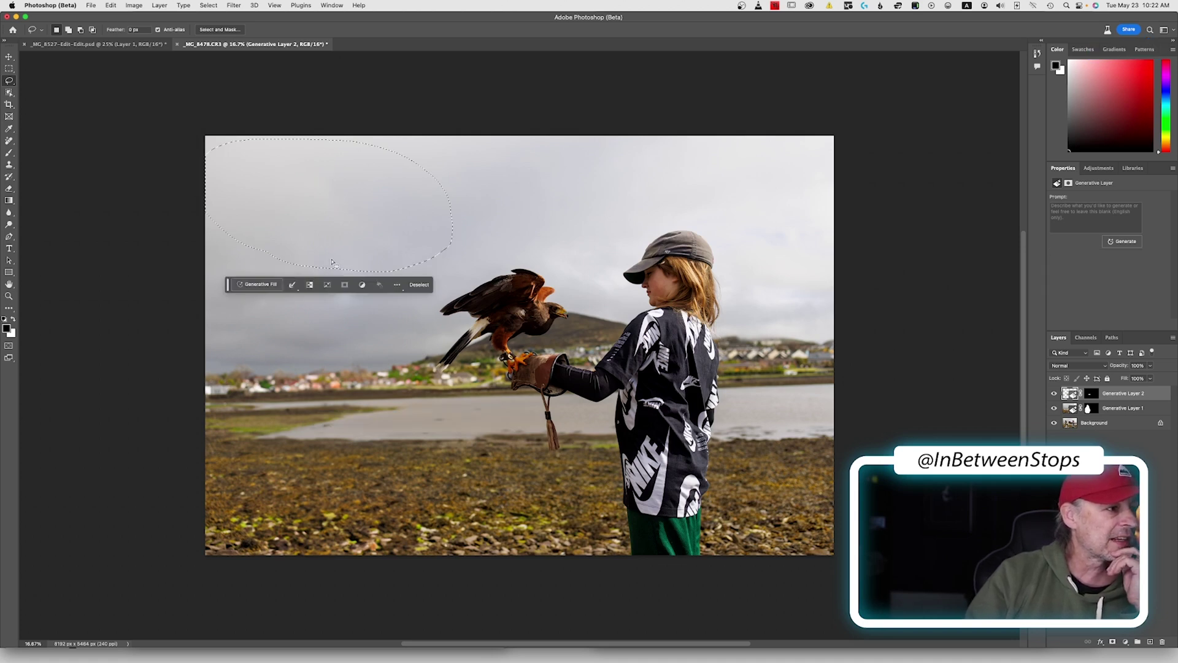
pyautogui.click(254, 286)
pyautogui.write('flock of')
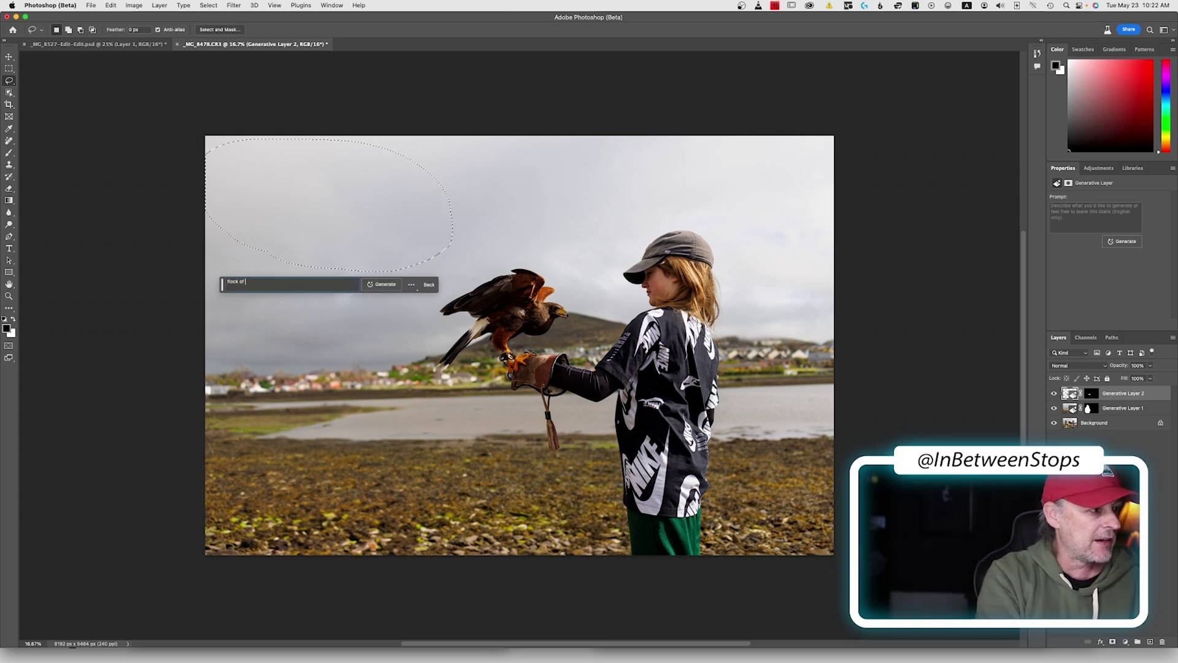
pyautogui.write(' sea')
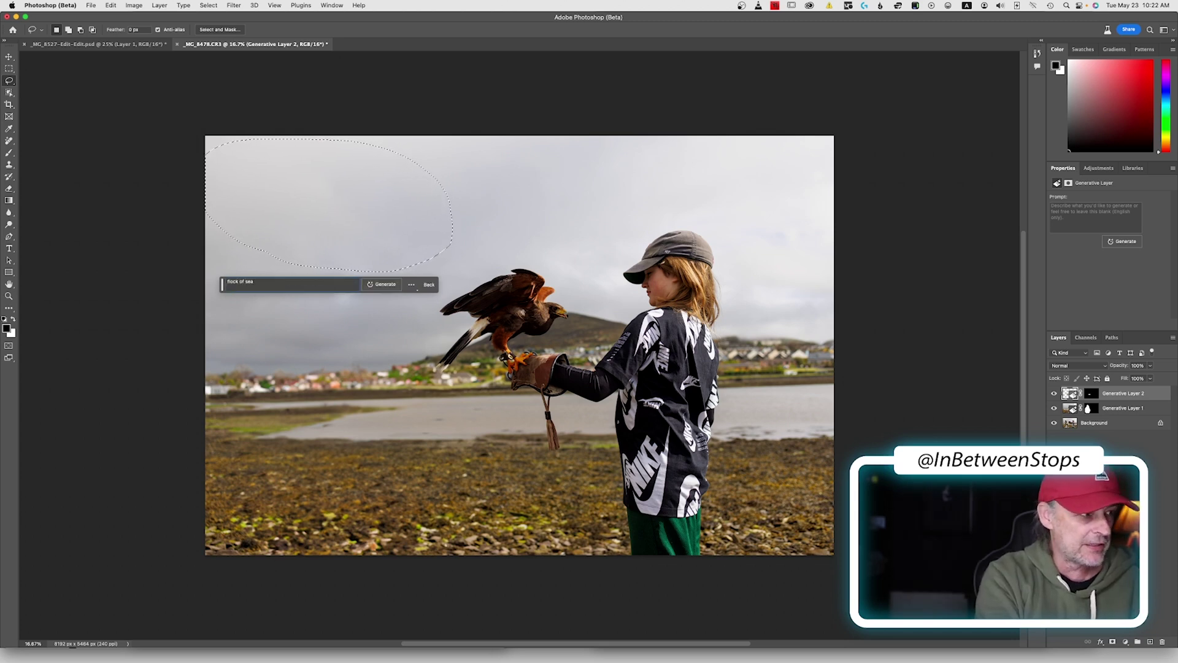
pyautogui.write('gulls')
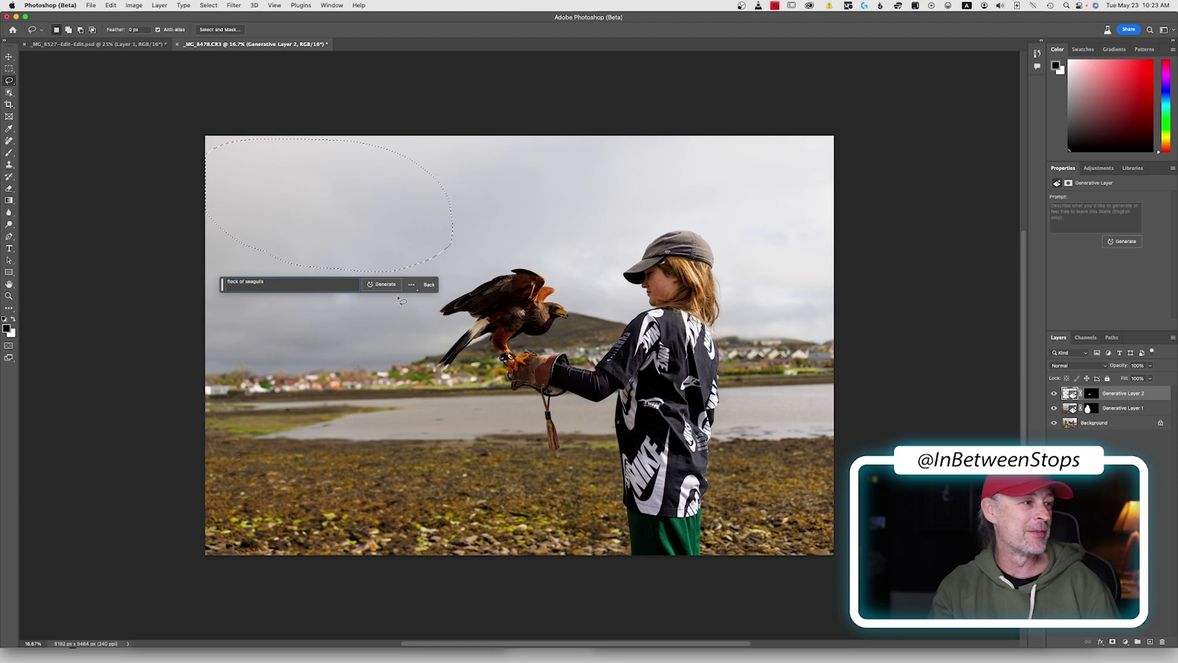
pyautogui.click(385, 285)
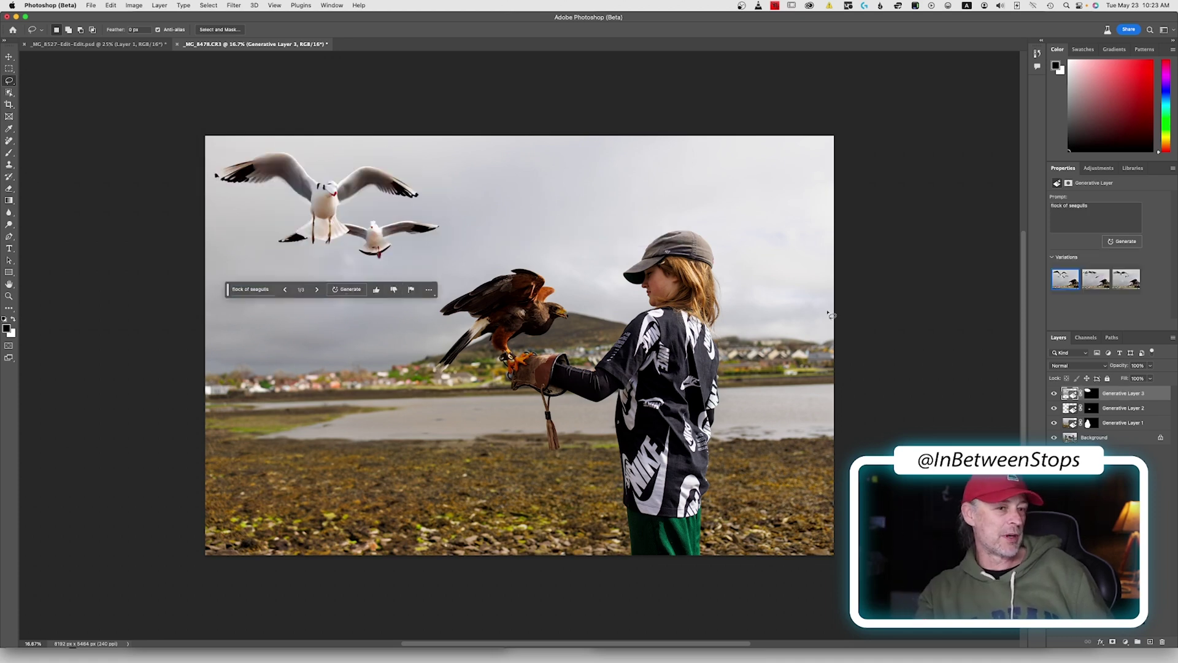
# Step: Regenerate the seagulls with the prompt 'flock of seagulls in the distance' and keep the third variation
pyautogui.click(1132, 284)
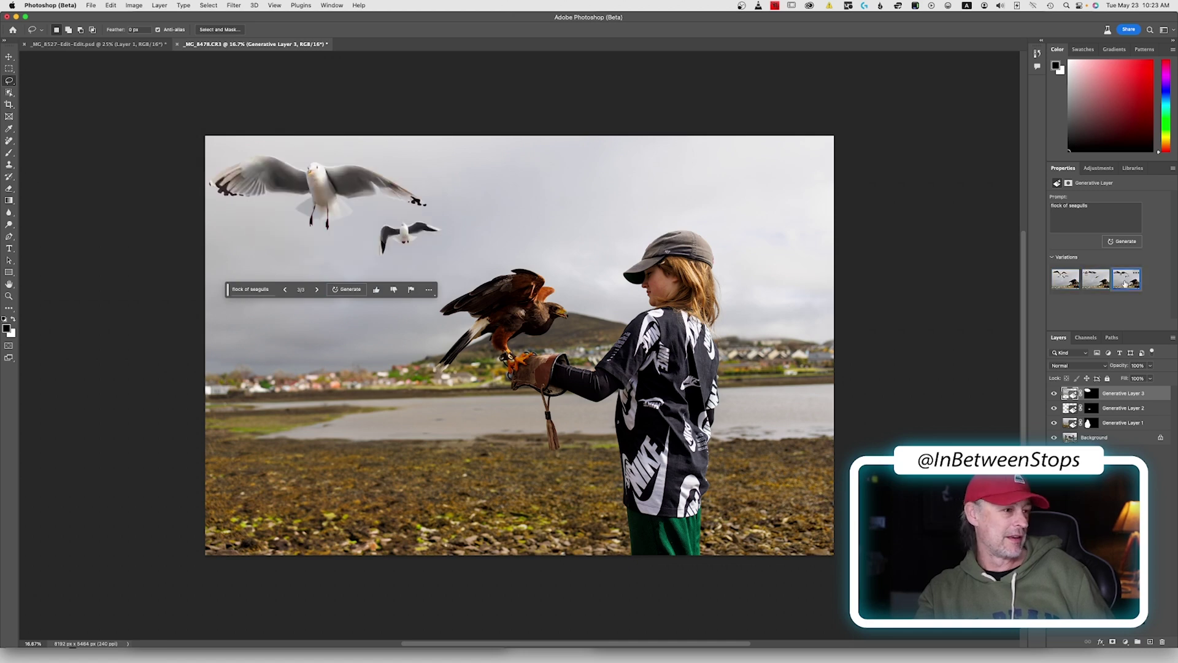
pyautogui.click(264, 289)
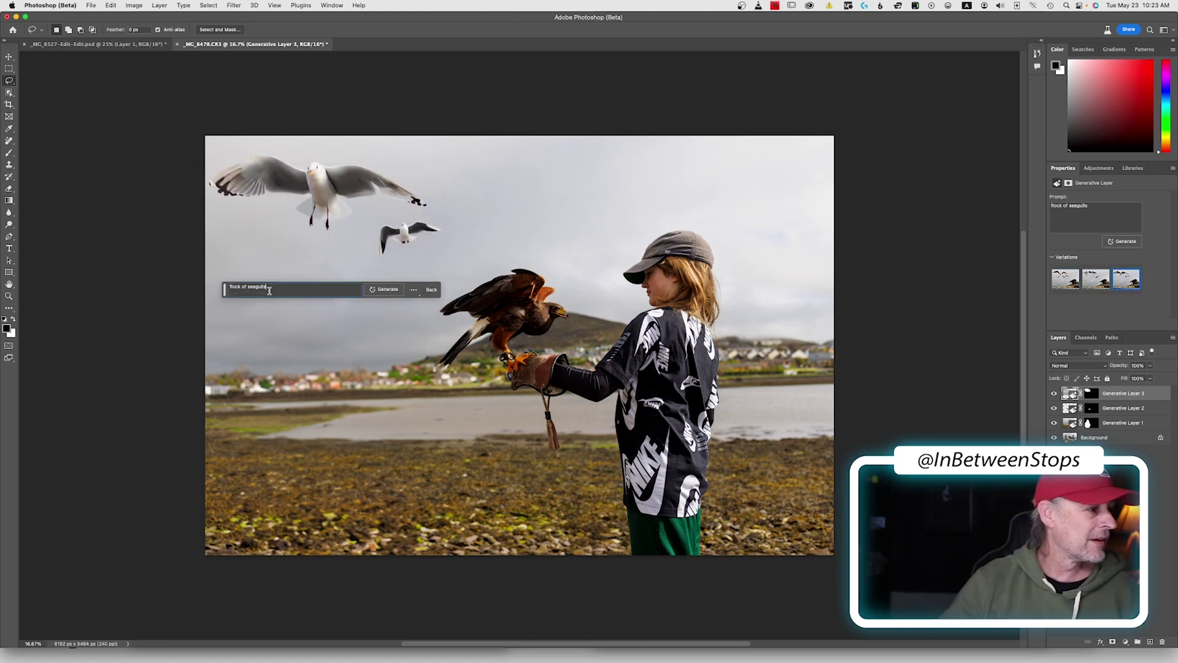
pyautogui.write('in th')
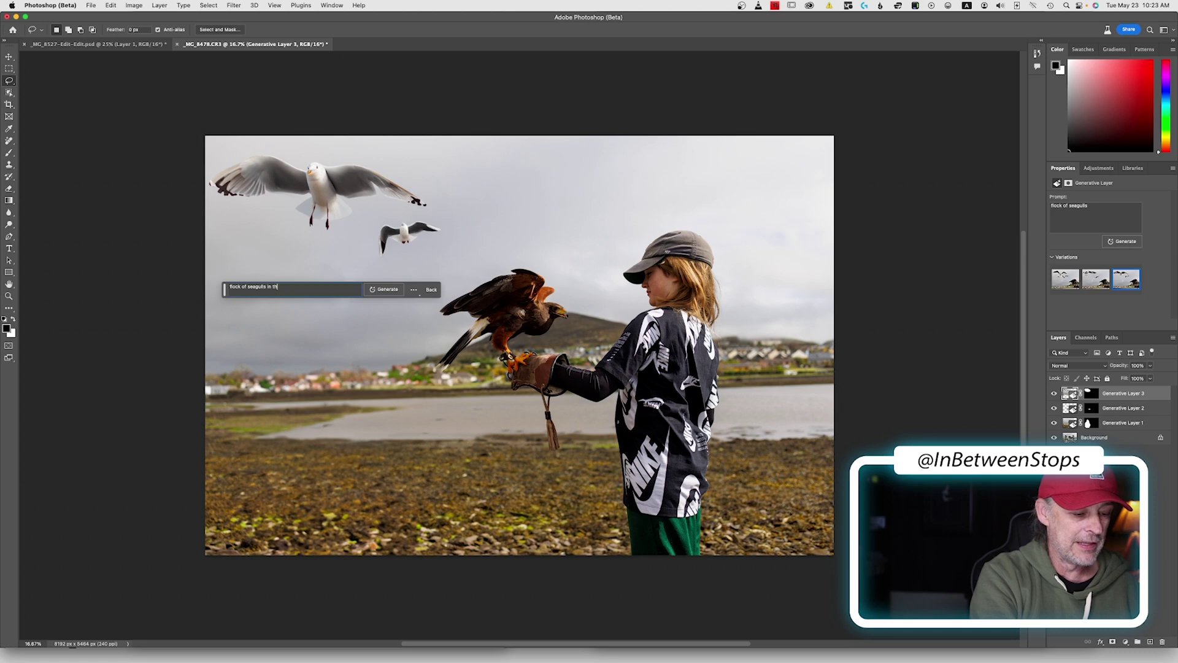
pyautogui.write('e distance')
pyautogui.press('Return')
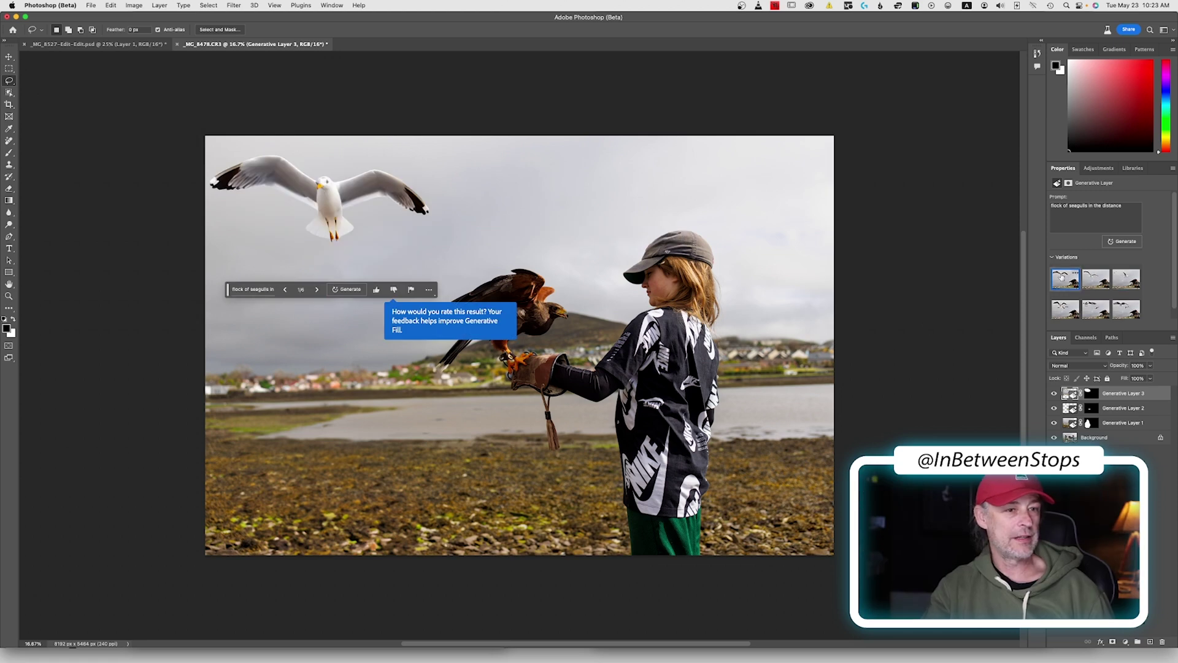
pyautogui.click(1096, 279)
pyautogui.click(1132, 287)
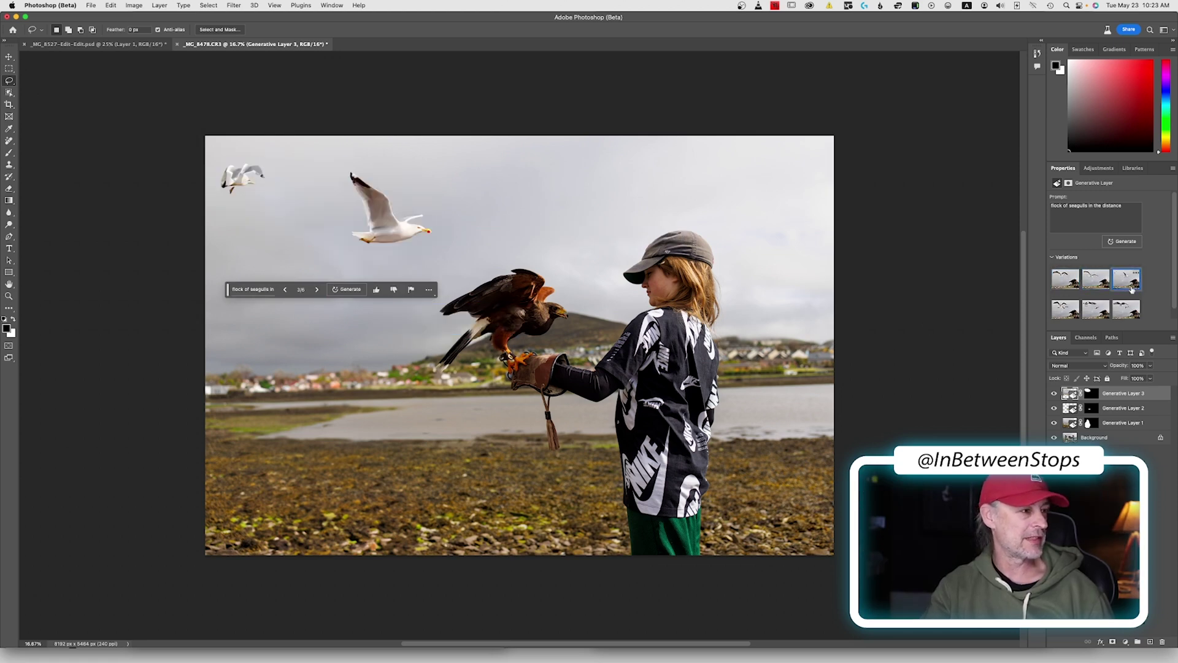
# Step: Scale the seagull layer down and move it into the top-left sky
pyautogui.click(9, 70)
pyautogui.press('super+t')
pyautogui.moveTo(581, 410); pyautogui.dragTo(360, 277)
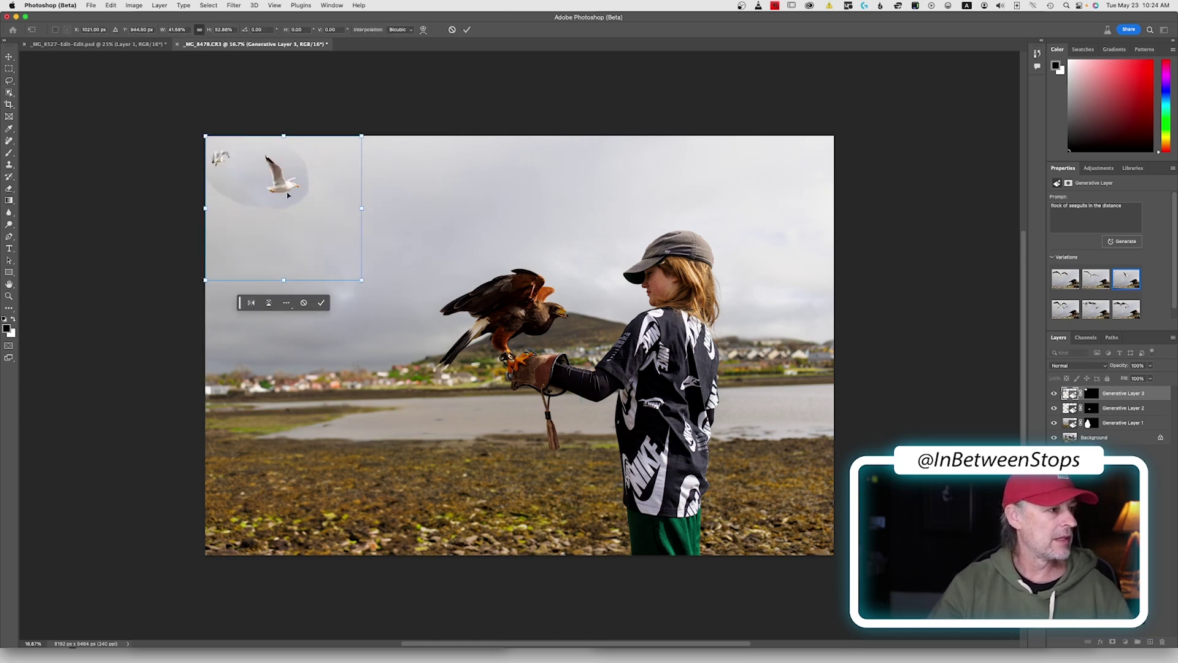
pyautogui.moveTo(282, 206); pyautogui.dragTo(319, 236)
pyautogui.press('Return')
# Step: Regenerate the seagulls at the smaller size and choose the third variation
pyautogui.click(1105, 241)
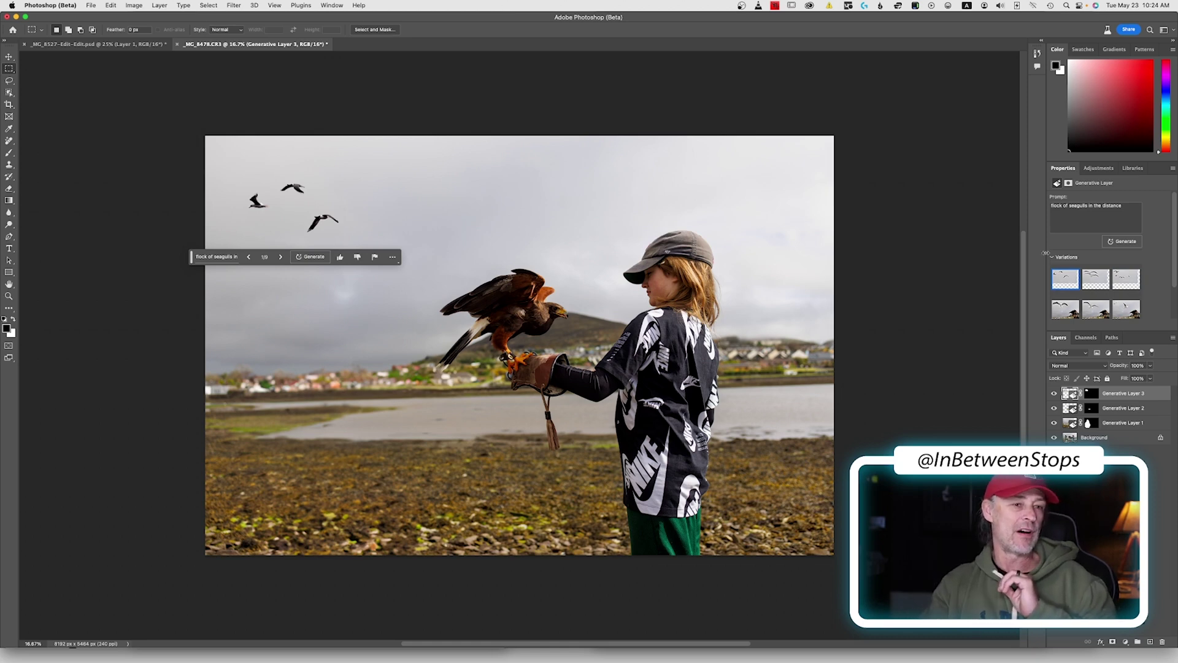
pyautogui.click(1126, 279)
pyautogui.click(1096, 279)
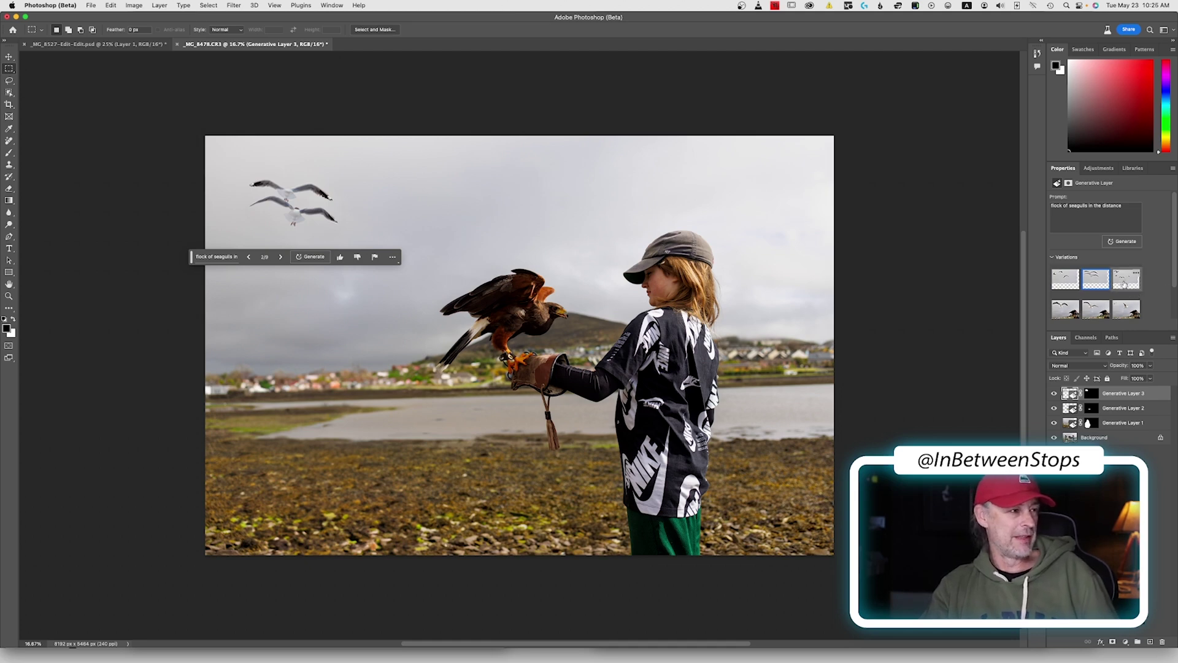
pyautogui.click(1124, 281)
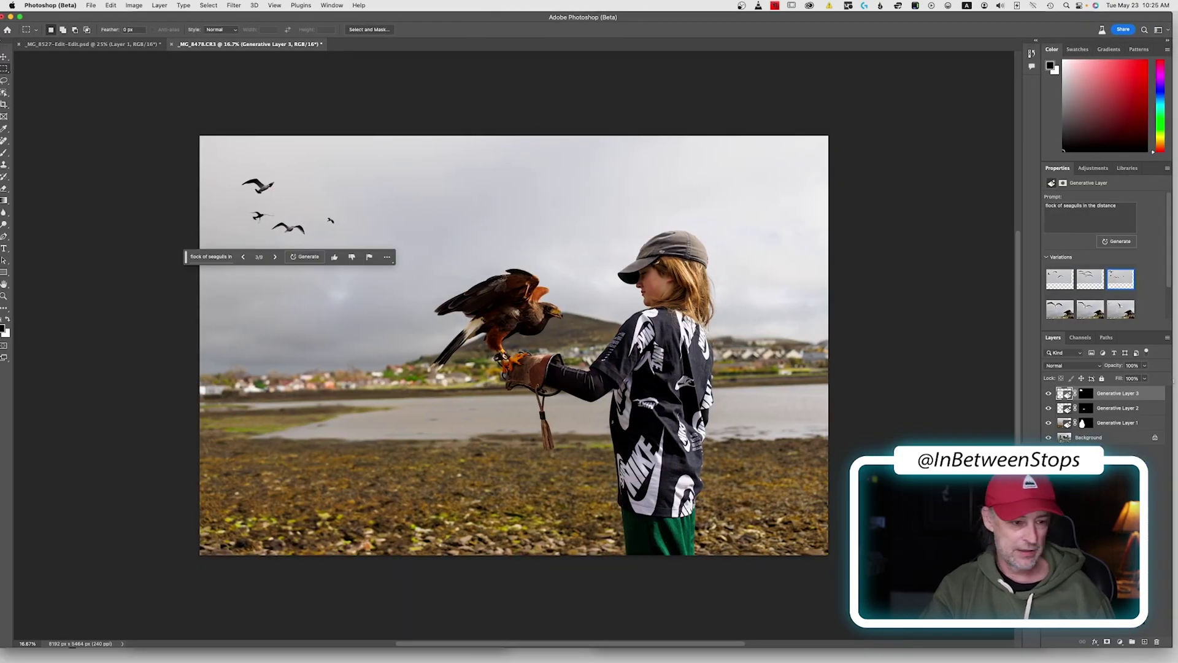
# Step: Give the distant-seagulls generation a thumbs-up rating
pyautogui.click(334, 257)
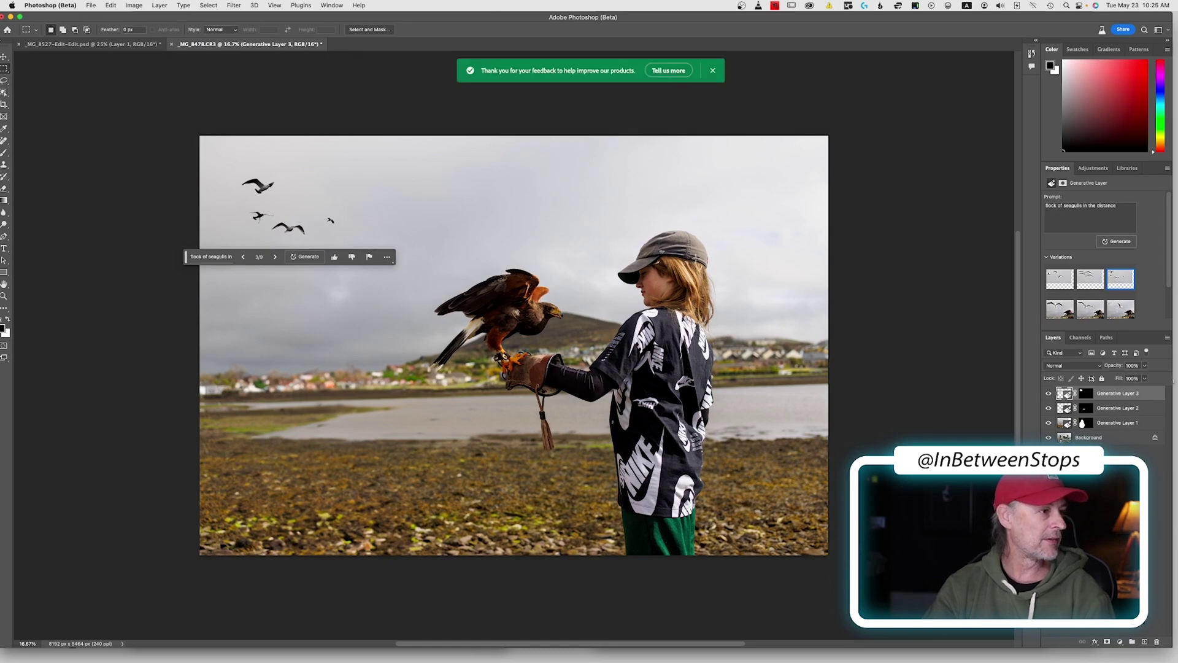